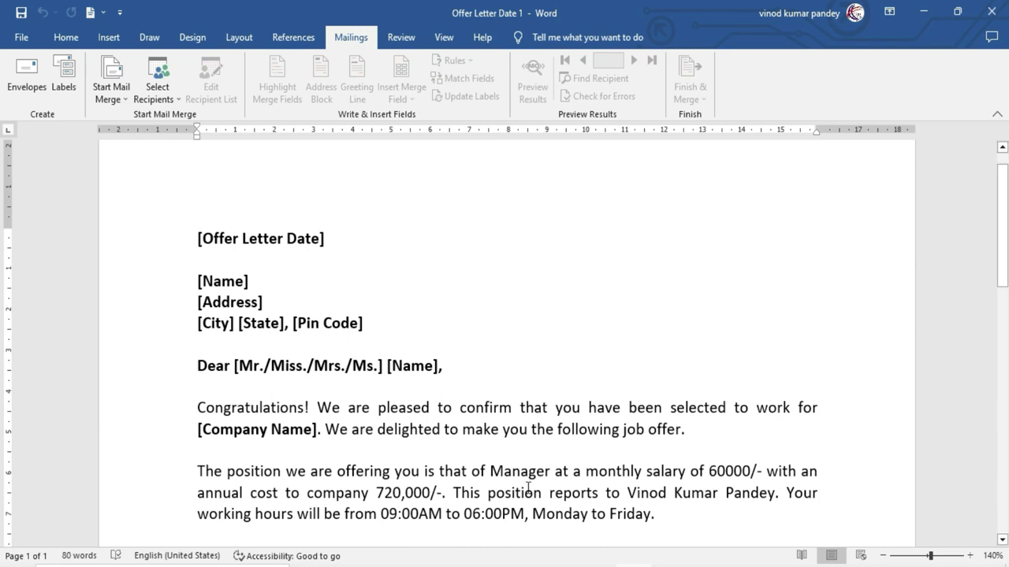
Bring the Excel Data workbook with the ten offer-letter records to the front
click(588, 565)
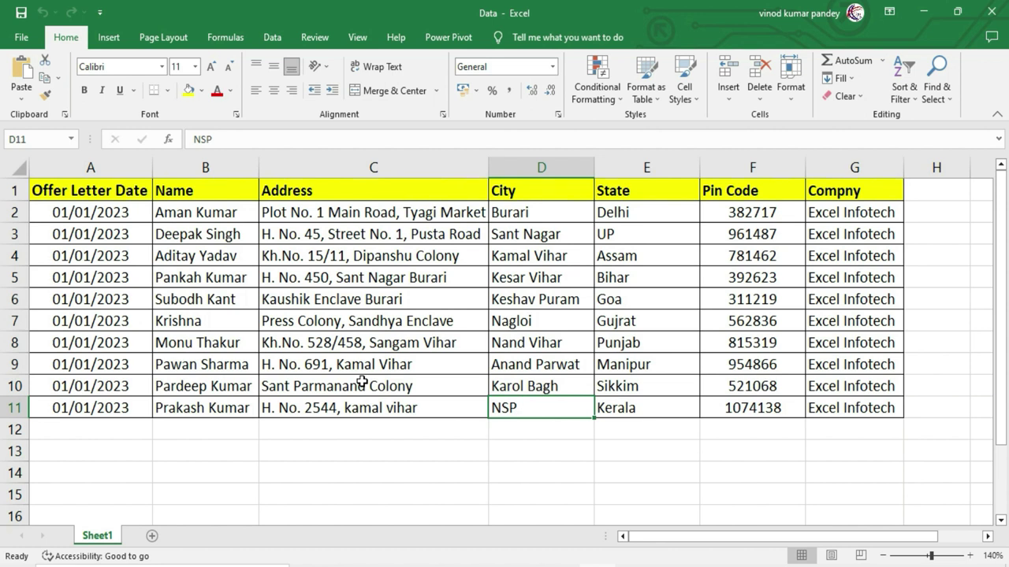
Return to the Offer Letter Date 1 document in Word with Alt+Tab
key(alt+Tab)
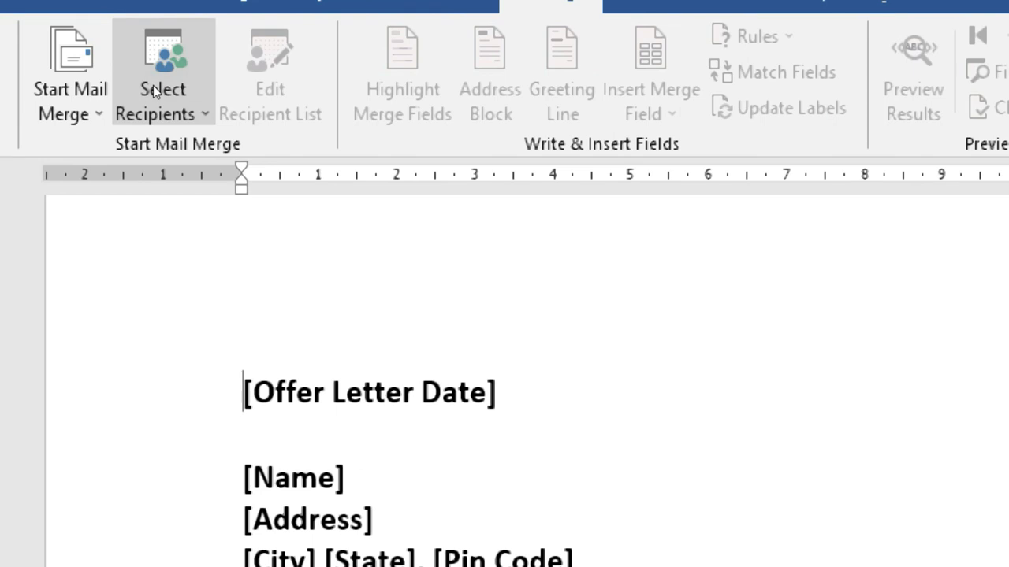
Begin typing a new mail-merge recipient list from Select Recipients
click(173, 99)
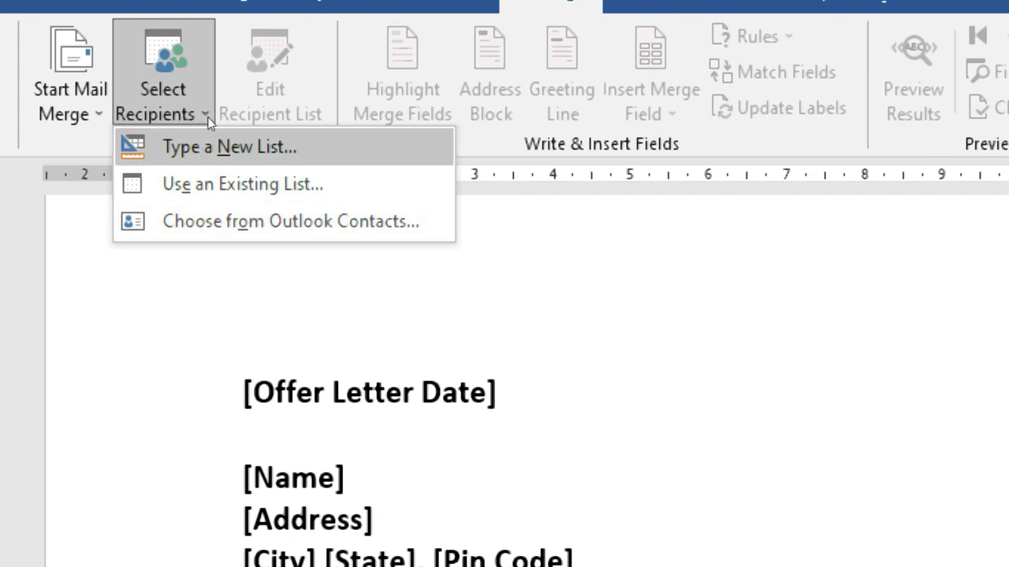
click(221, 146)
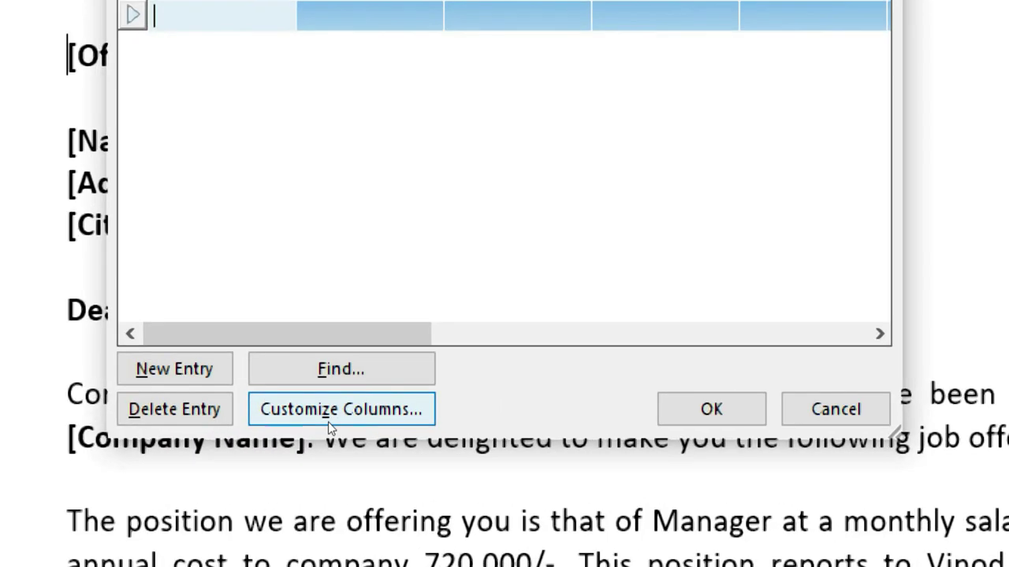
click(321, 419)
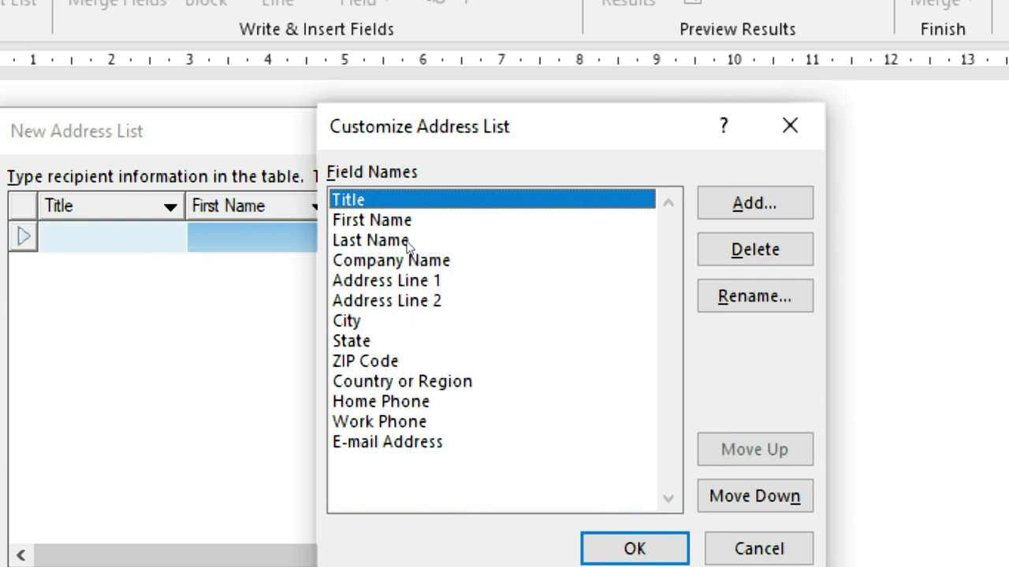
key(Down)
key(Down)
key(Down)
key(Down)
key(Down)
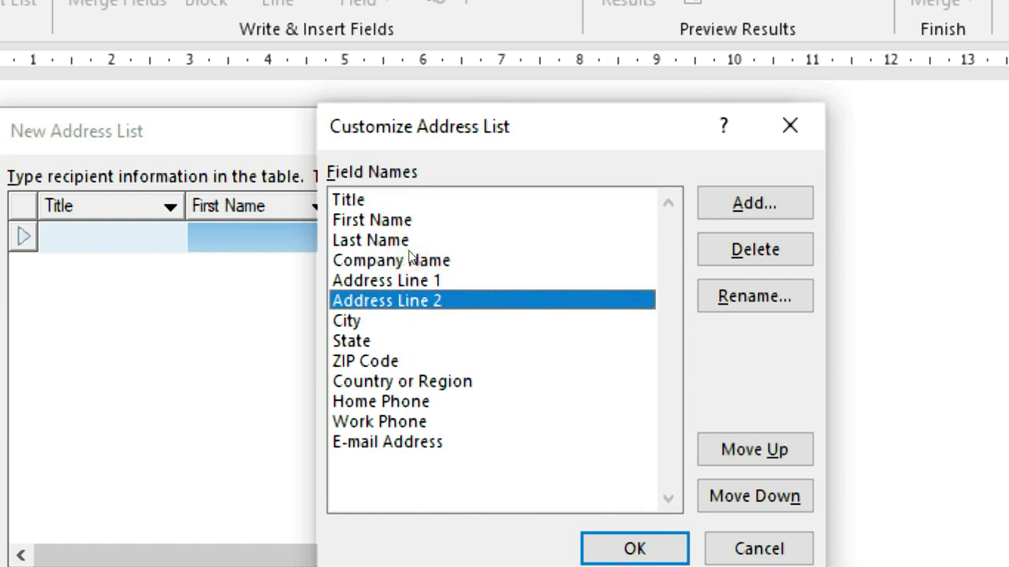
key(alt+d)
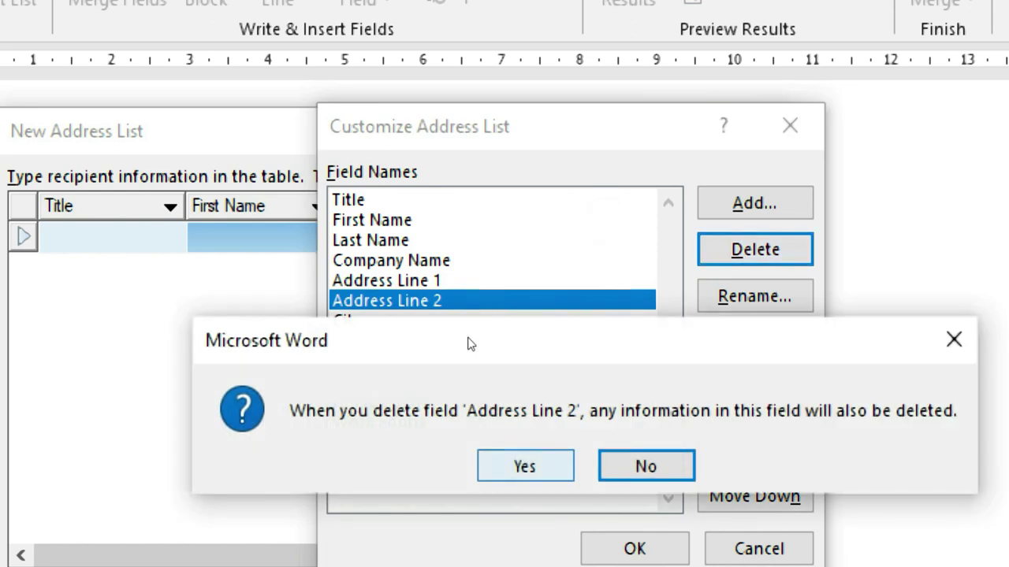
key(Return)
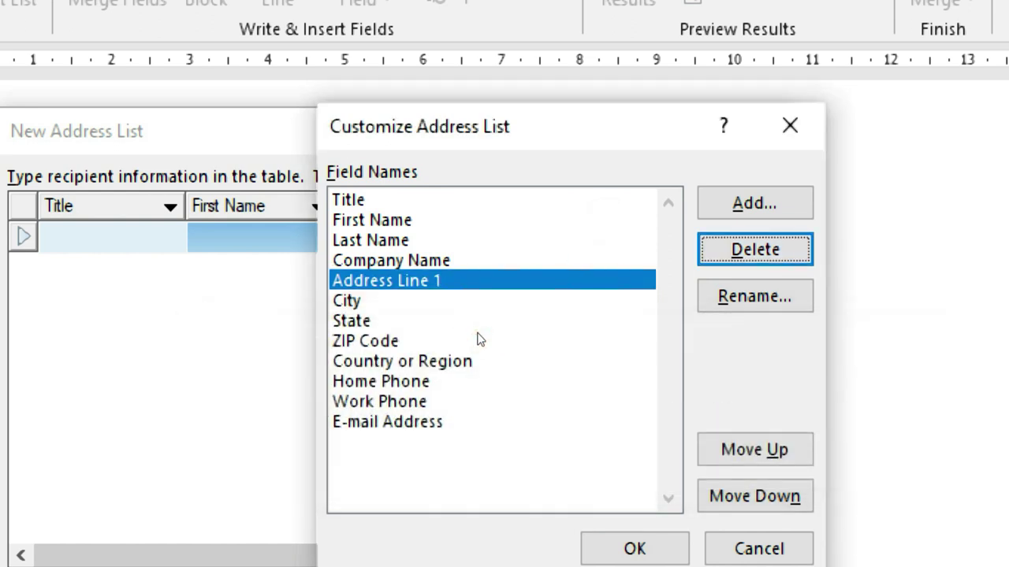
key(alt+r)
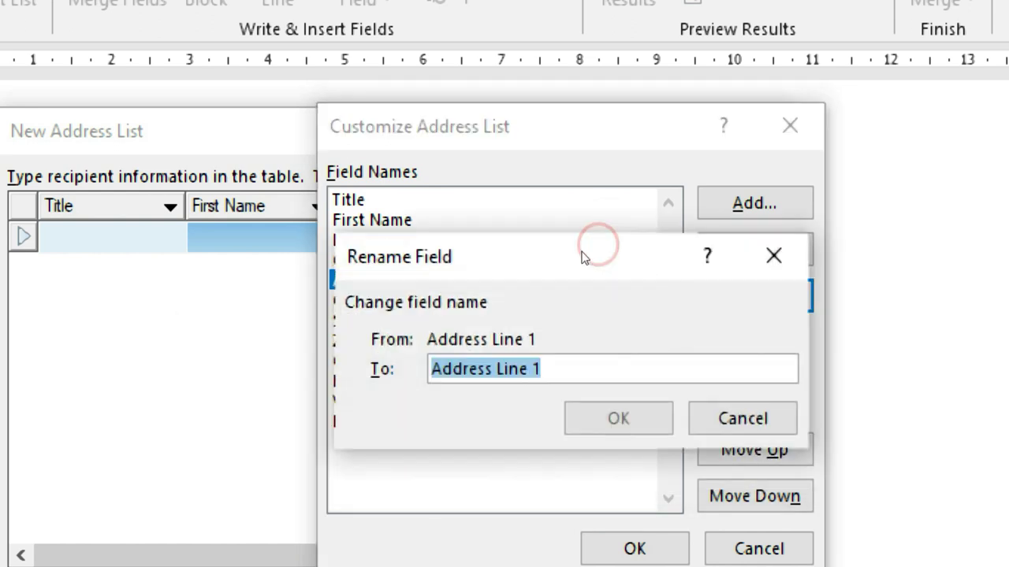
key(Escape)
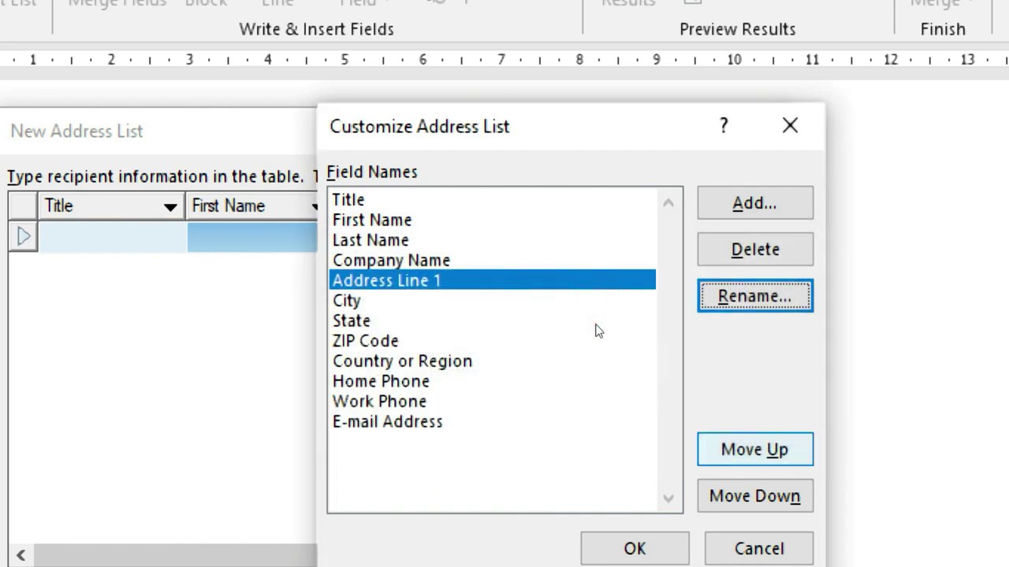
key(alt+u)
key(alt+n)
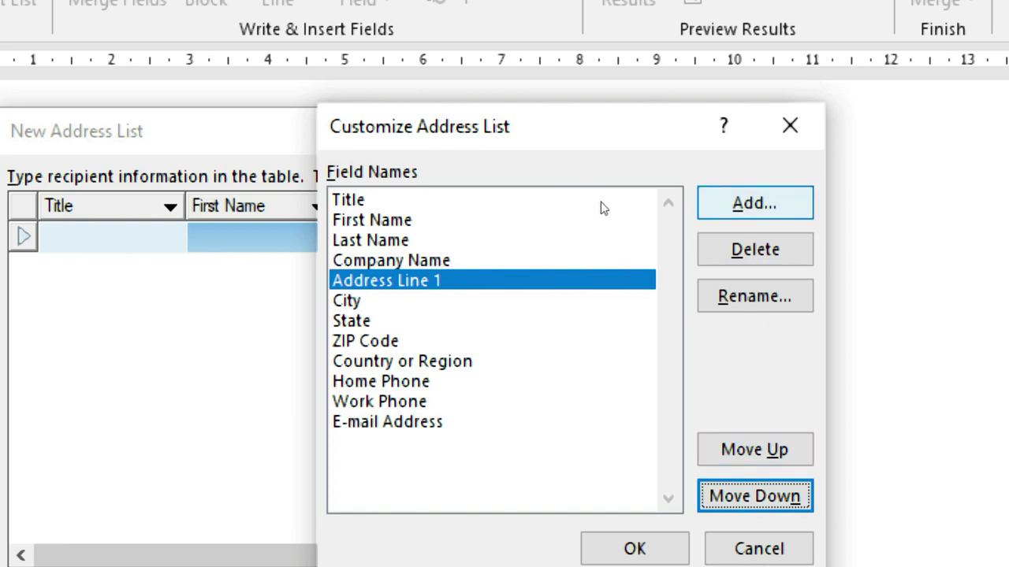
key(alt+a)
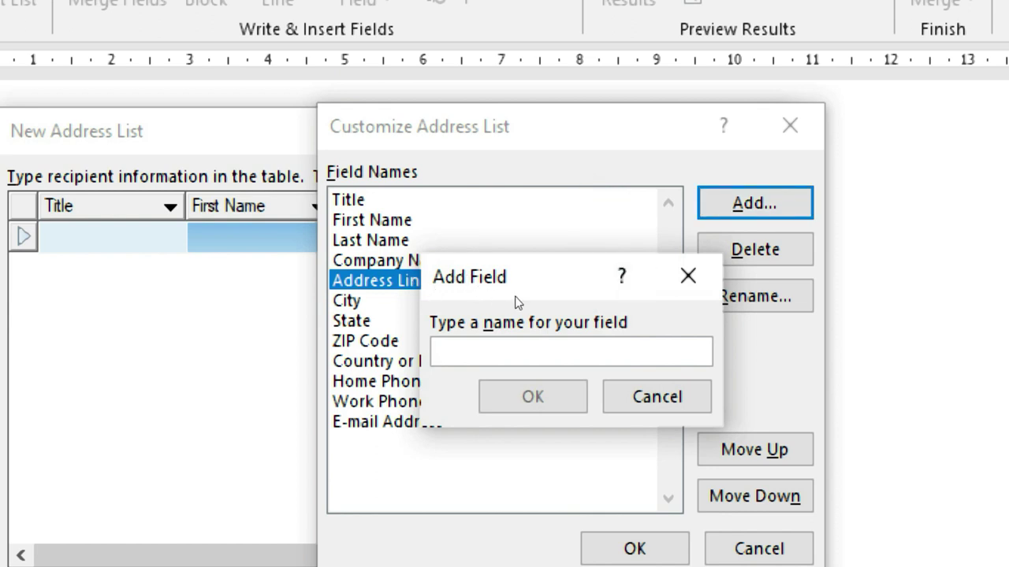
text(EmployeeID)
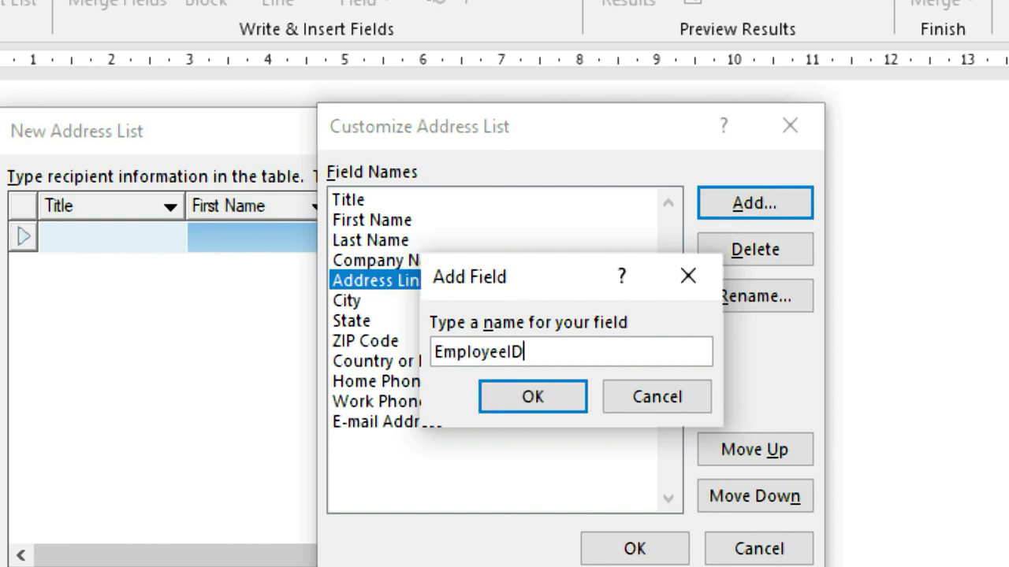
key(Return)
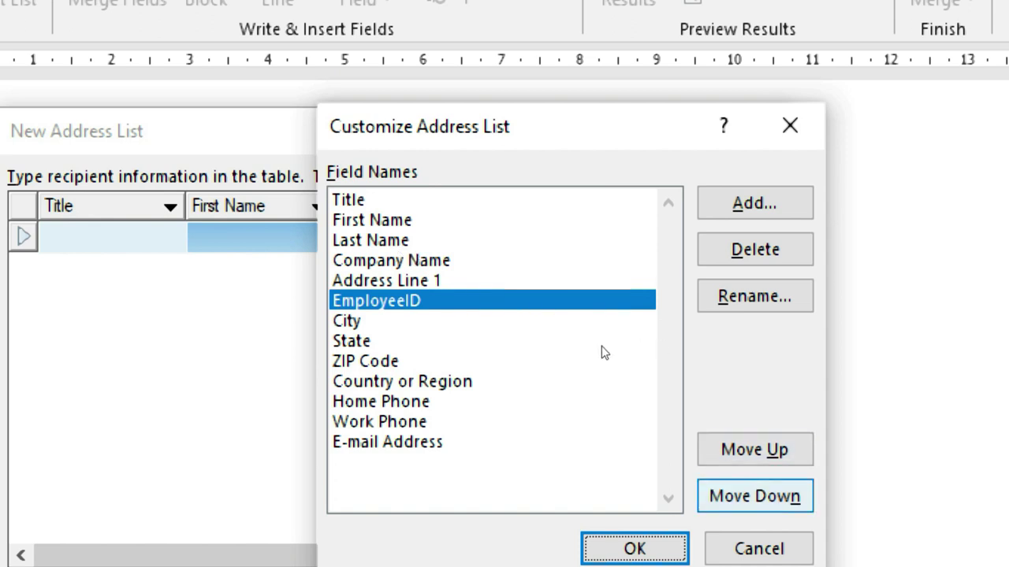
key(shift+Tab)
key(space)
key(space)
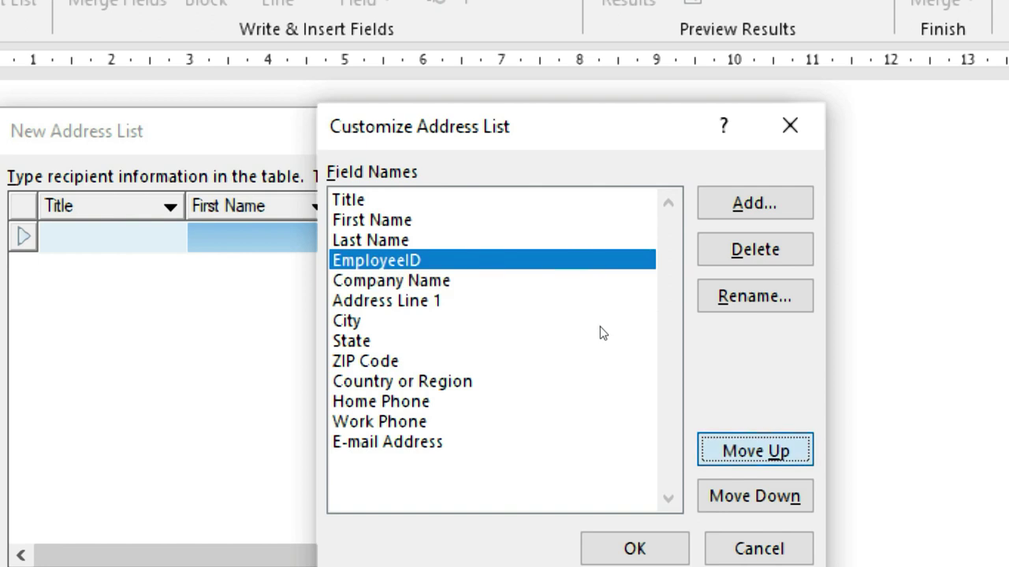
key(space)
key(space)
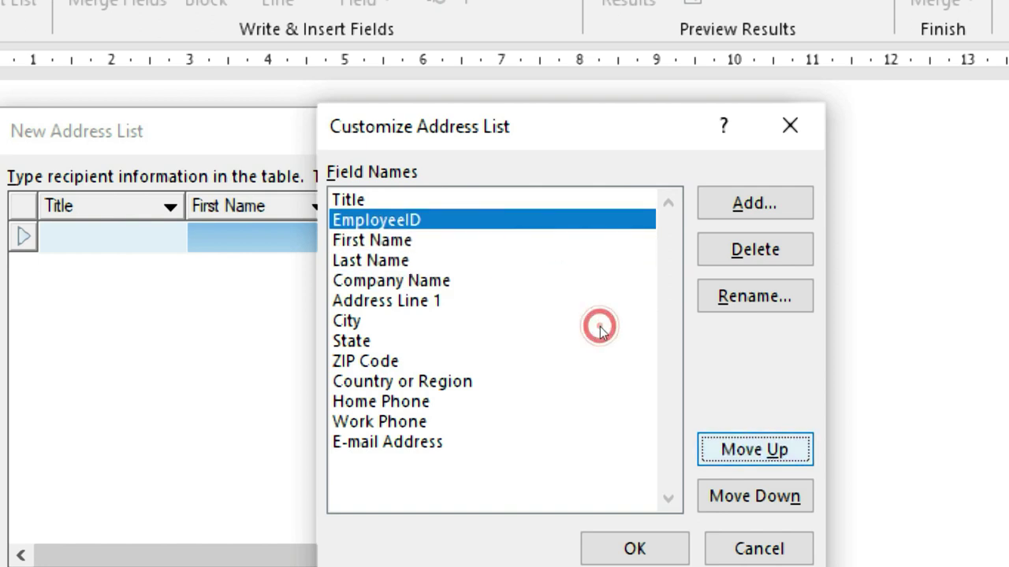
key(space)
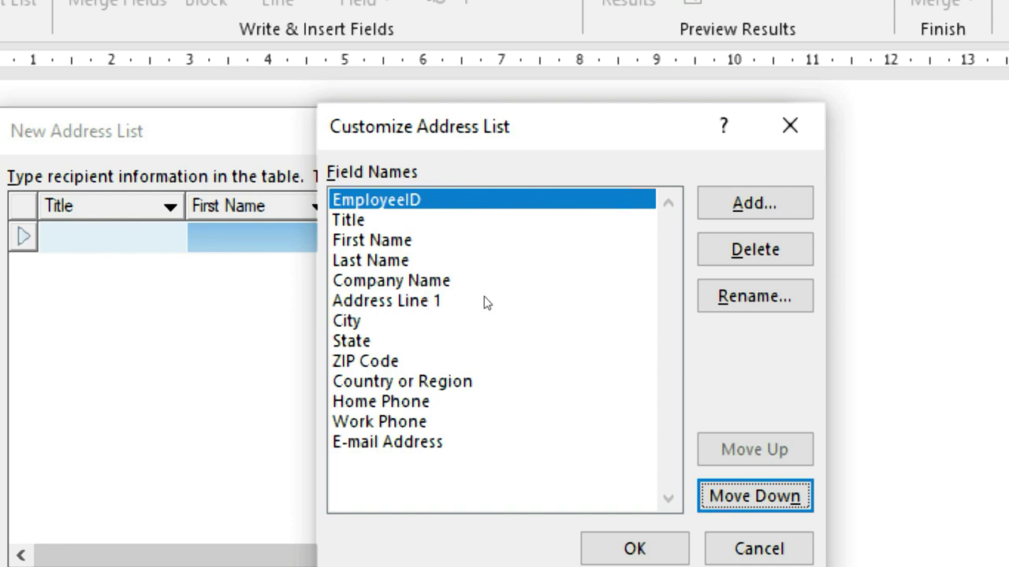
key(Tab)
key(Return)
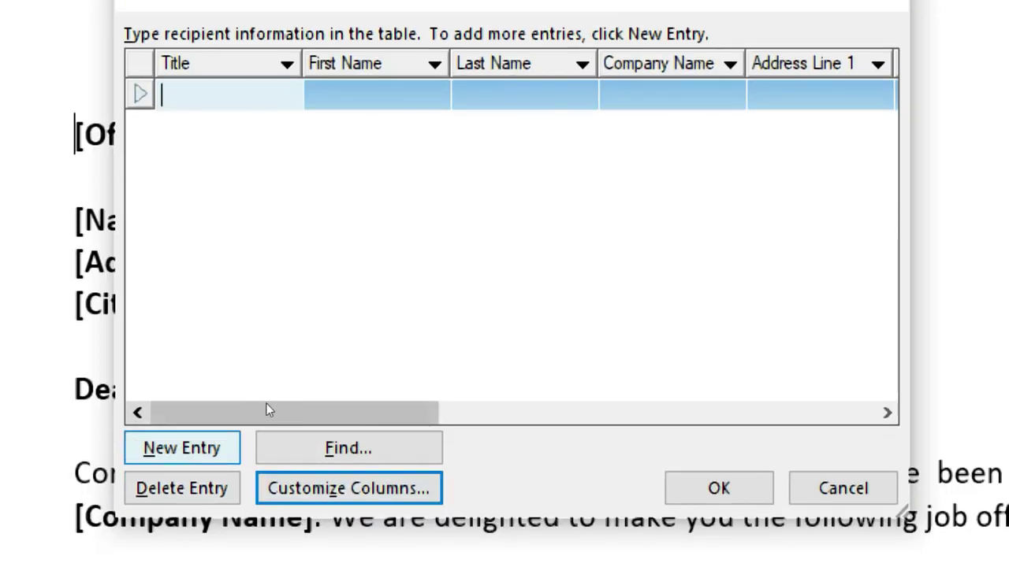
Add a blank address entry, delete it again, and open then dismiss the entry search
key(space)
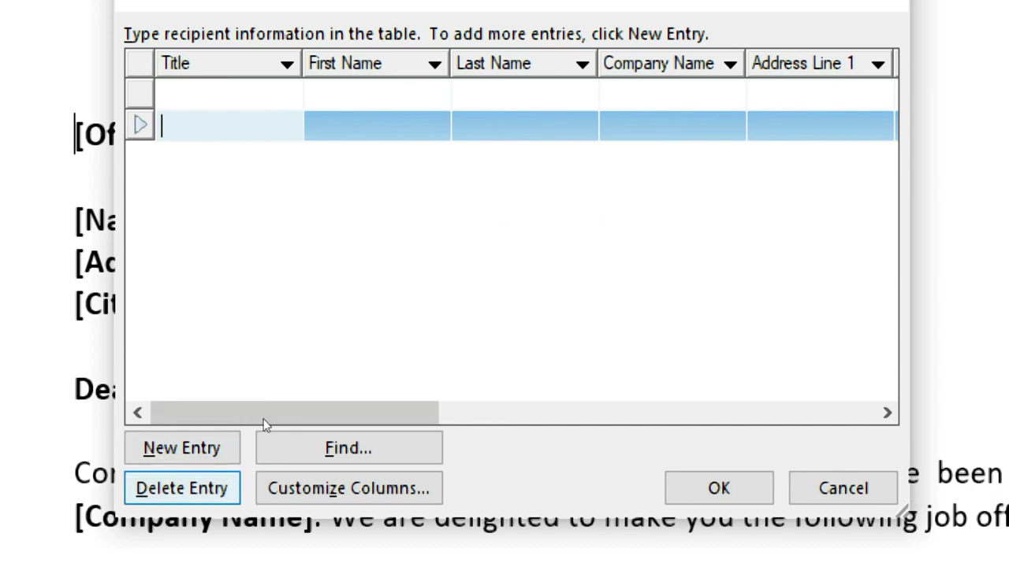
key(Return)
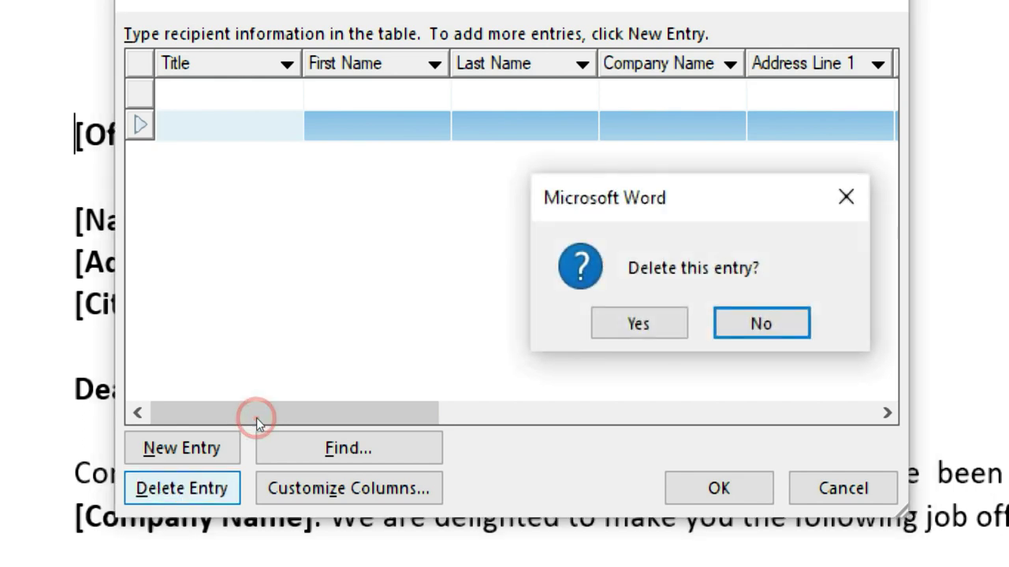
key(y)
key(alt+f)
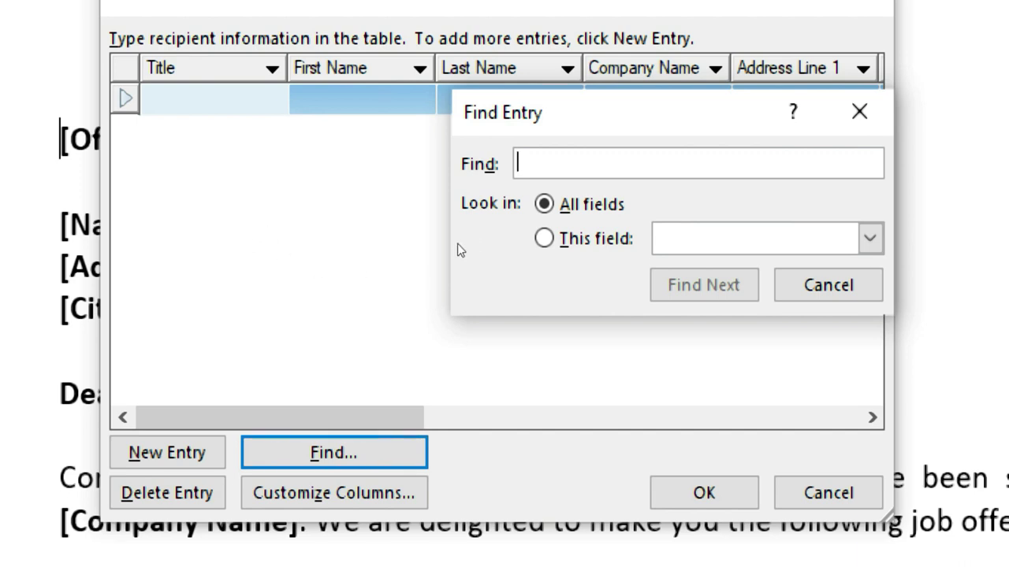
key(Escape)
key(Escape)
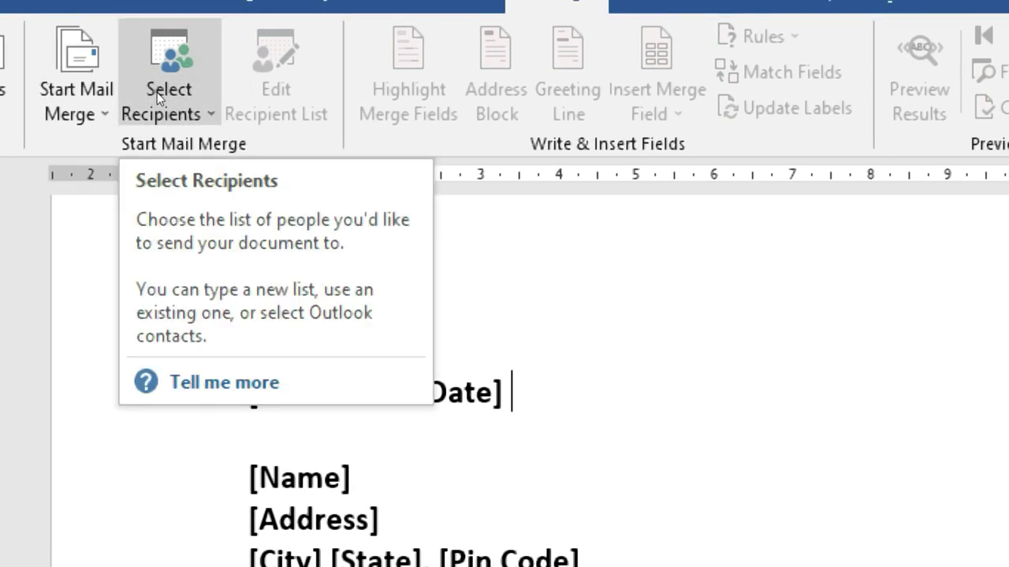
Pick the Data workbook in Desktop > Mail Merge as the existing recipient list, then view it in Excel
click(157, 93)
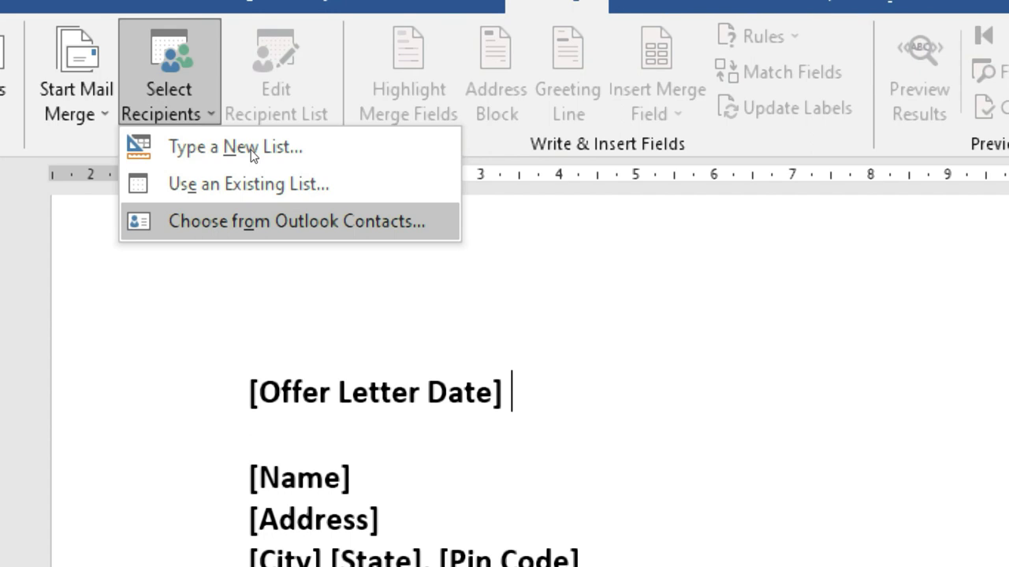
key(Up)
key(Return)
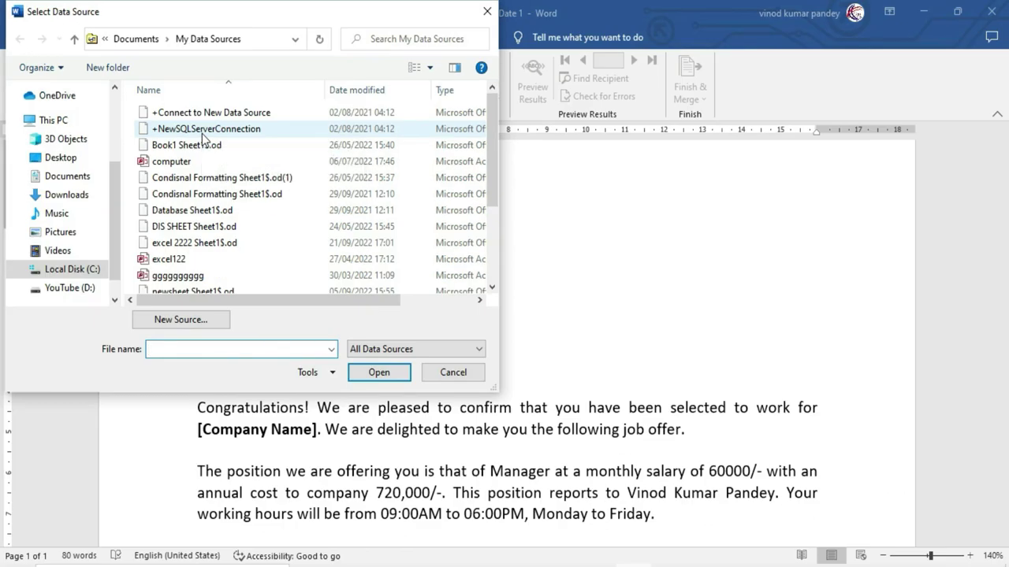
click(67, 164)
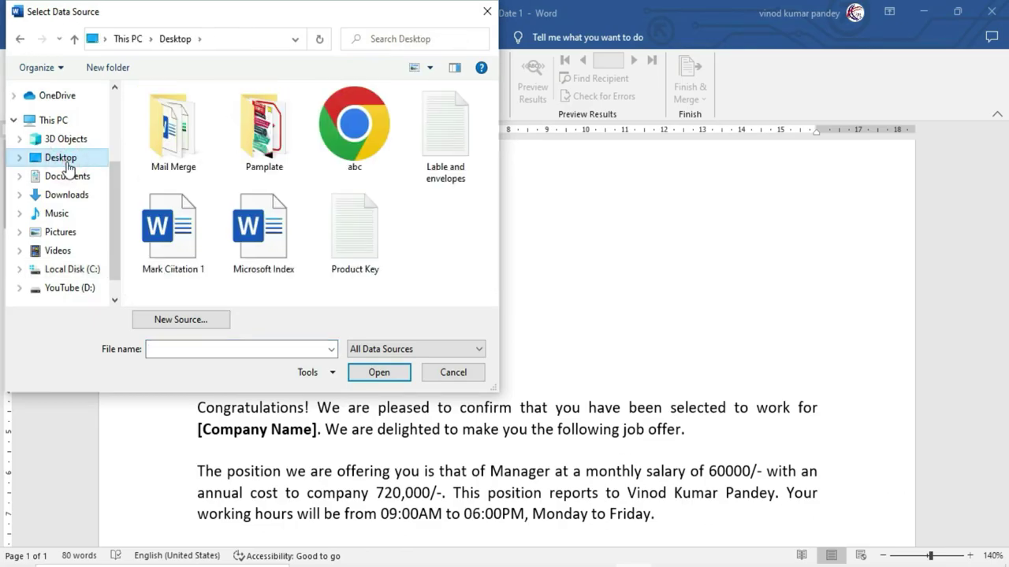
click(165, 152)
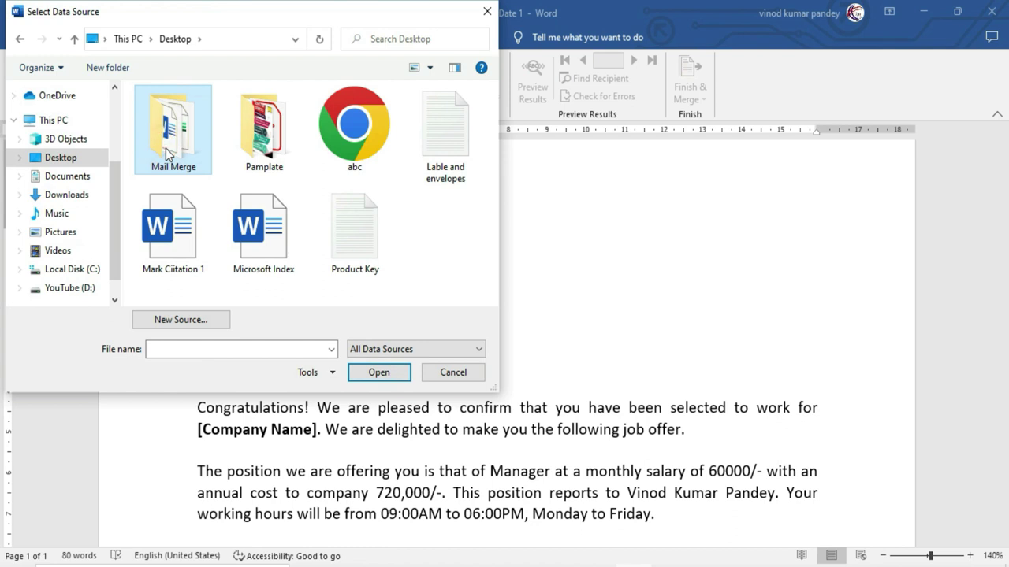
double_click(165, 152)
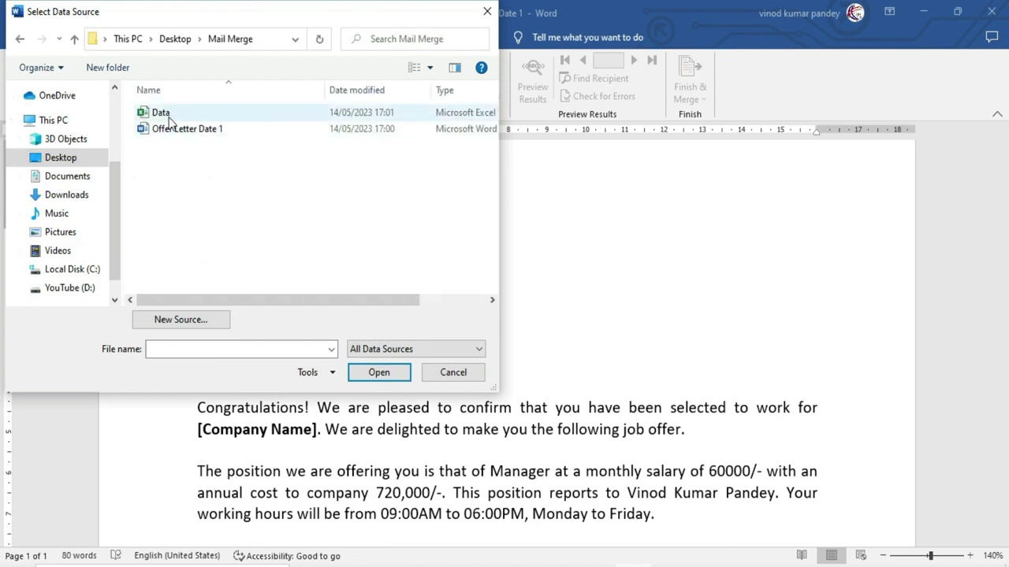
click(162, 117)
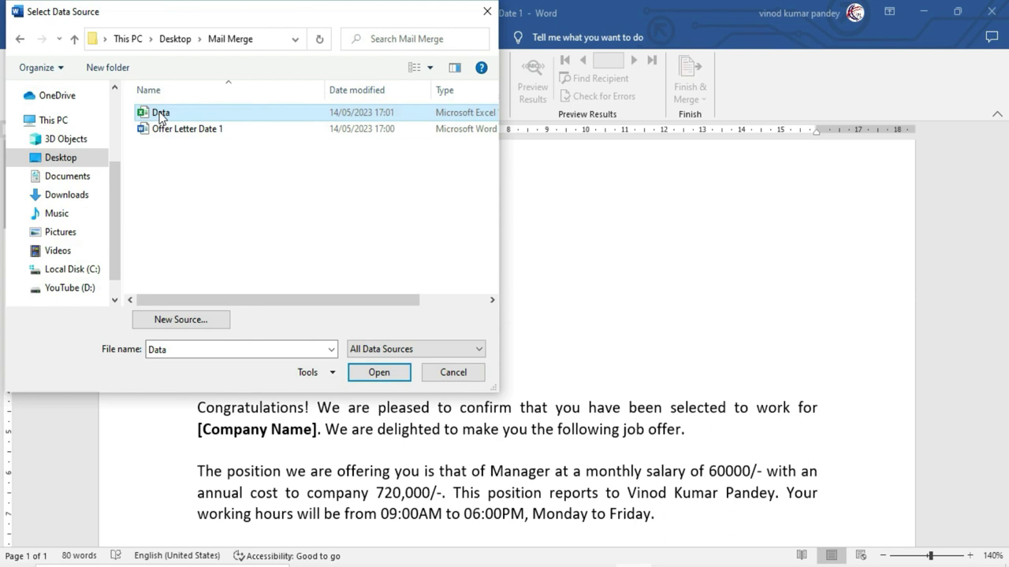
click(379, 373)
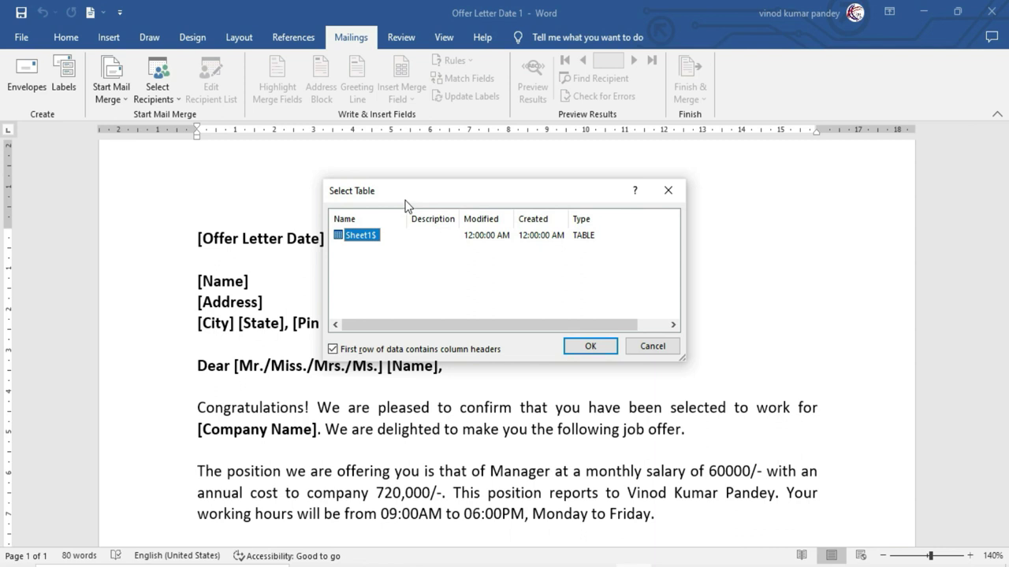
drag(404, 202, 346, 192)
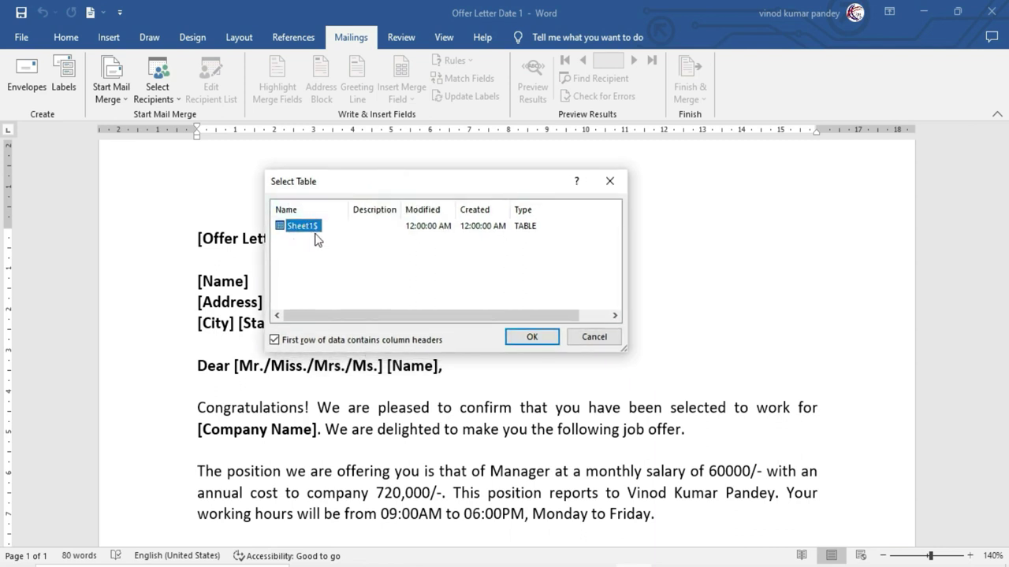
click(597, 566)
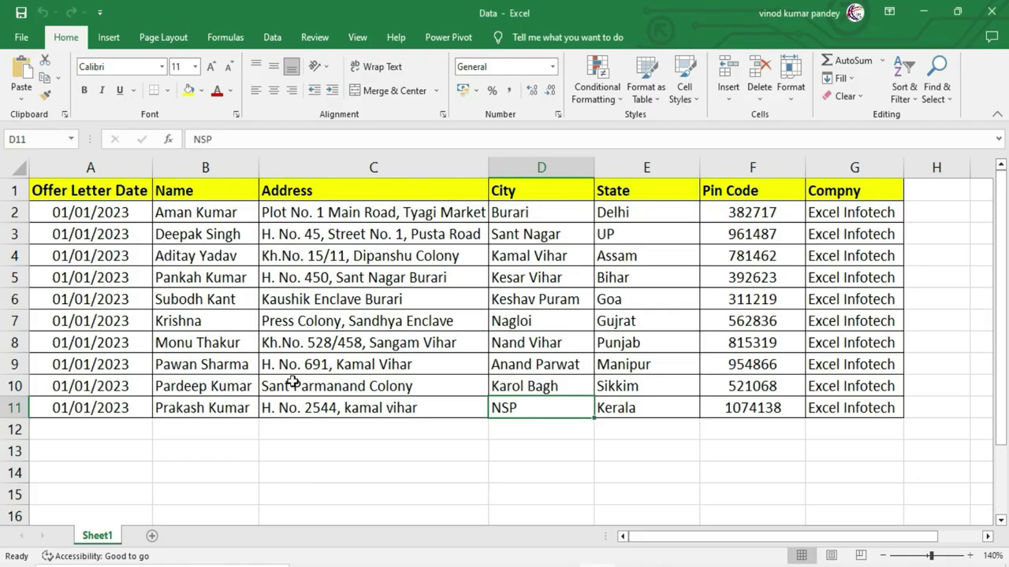
Return from Sheet1 in Excel to Word's Select Table dialog
click(108, 540)
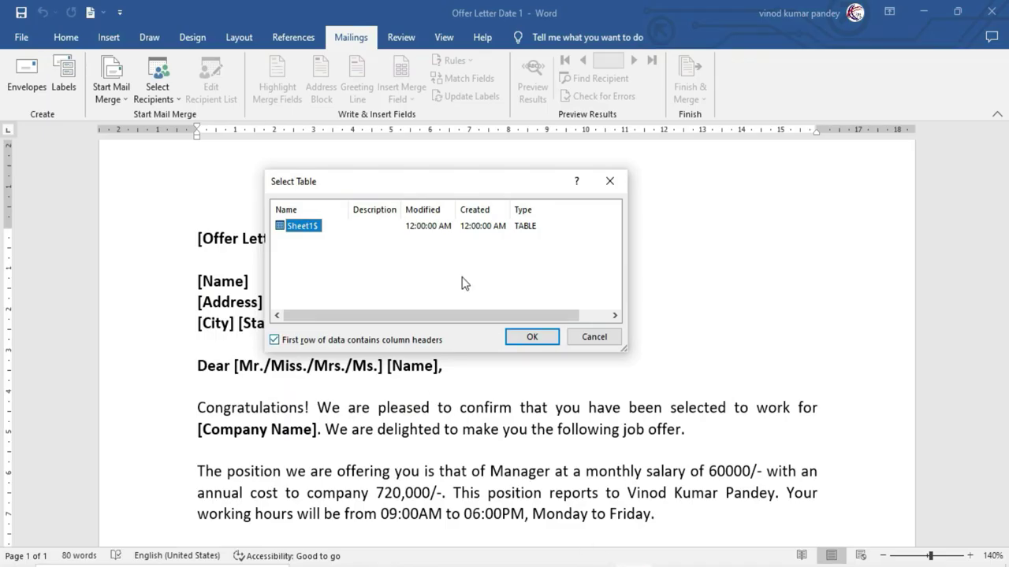
click(297, 229)
click(533, 338)
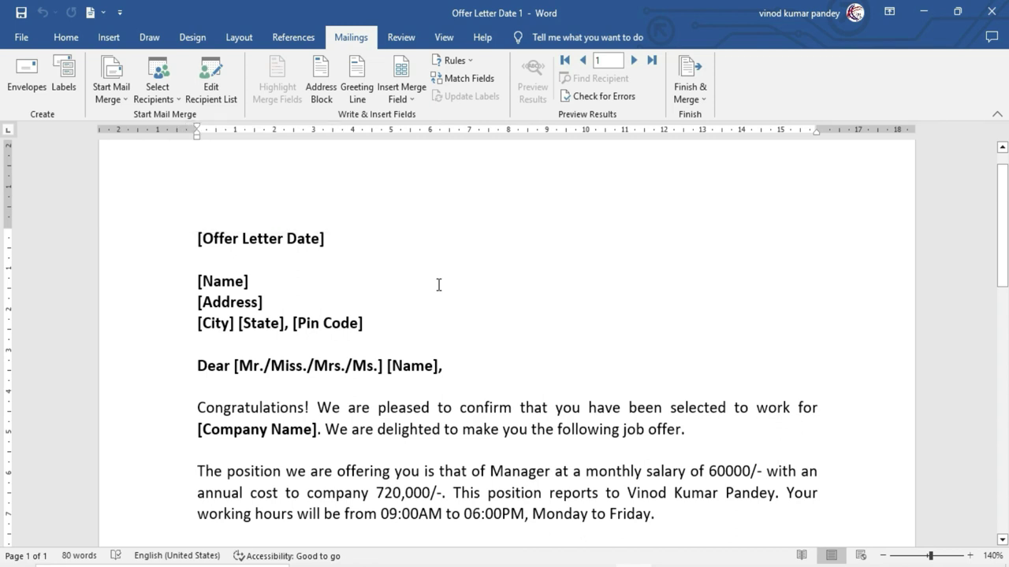
click(210, 88)
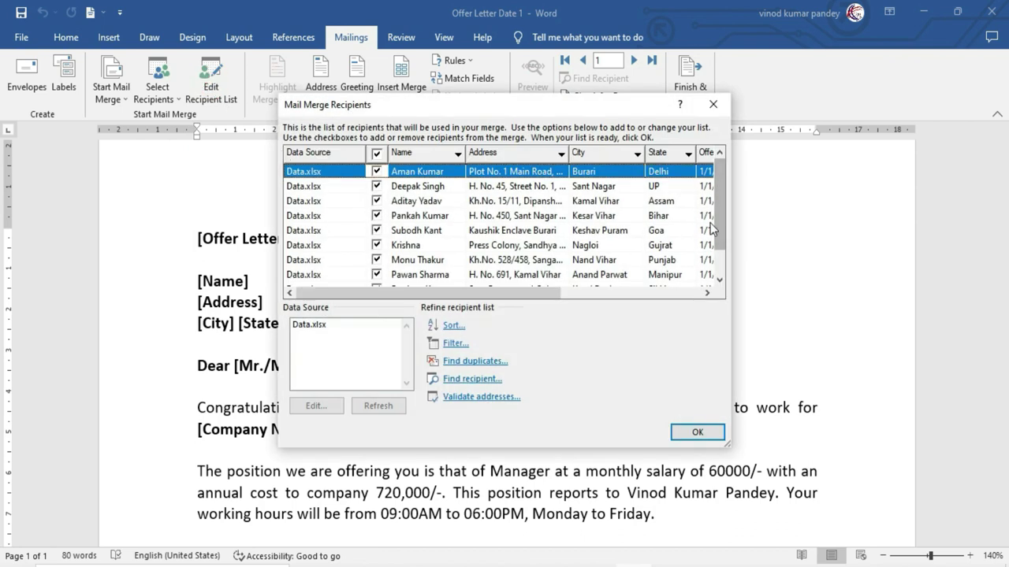
mouse_move(713, 229)
mouse_down()
mouse_move(712, 247)
mouse_move(713, 197)
mouse_up()
drag(504, 293, 564, 298)
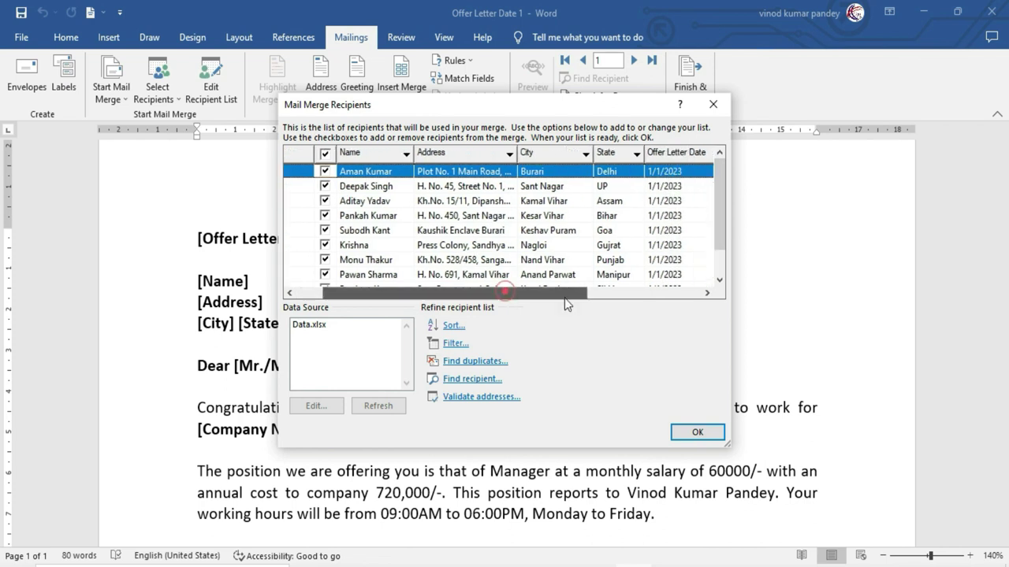
click(394, 201)
click(377, 201)
click(375, 215)
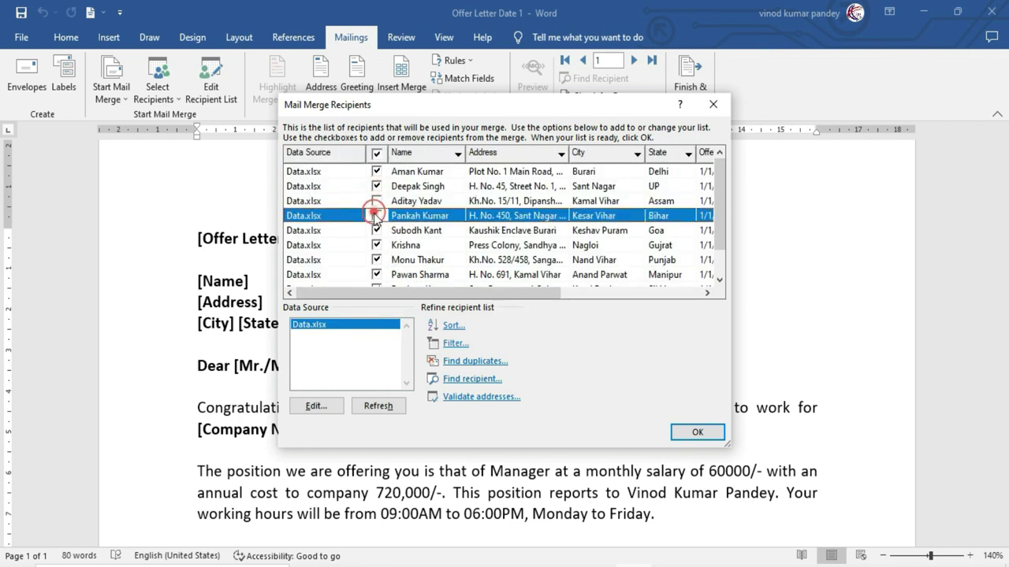
click(377, 201)
click(375, 215)
click(697, 433)
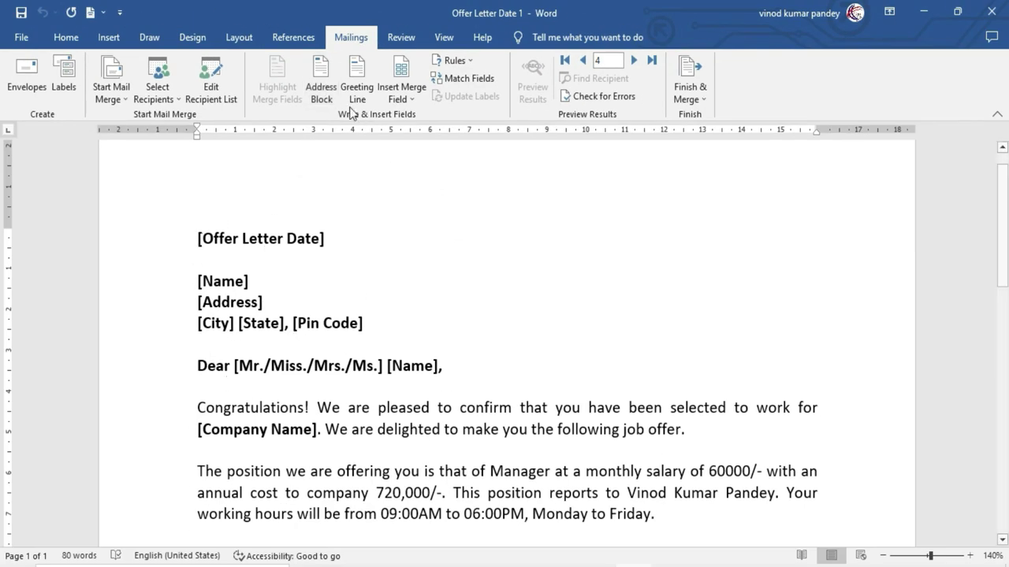
scroll(306, 477, down, 2)
scroll(256, 404, down, 3)
Insert an address block below the job-offer paragraph using the Joshua name format
click(225, 390)
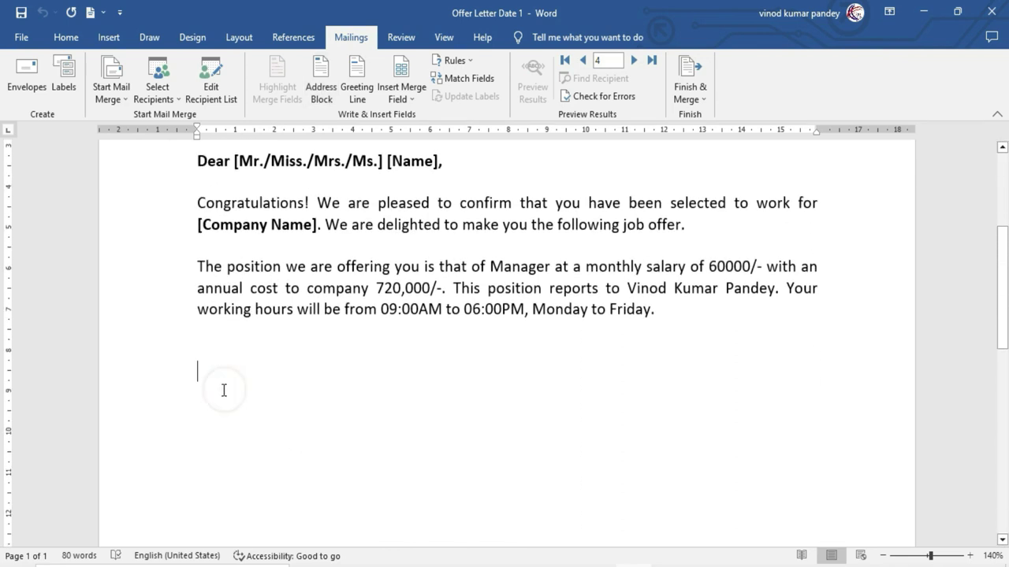
click(319, 82)
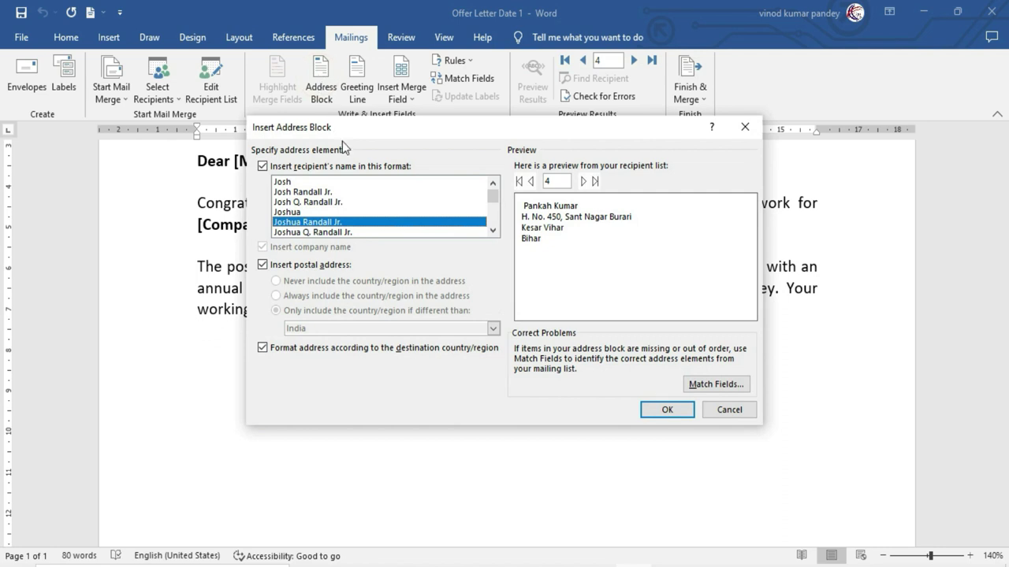
drag(427, 145, 342, 173)
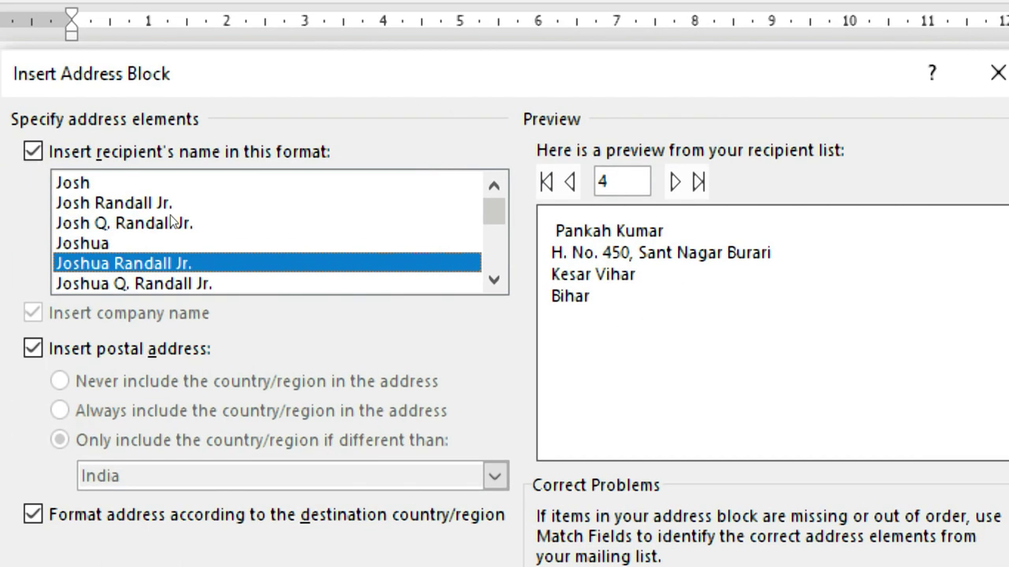
click(197, 204)
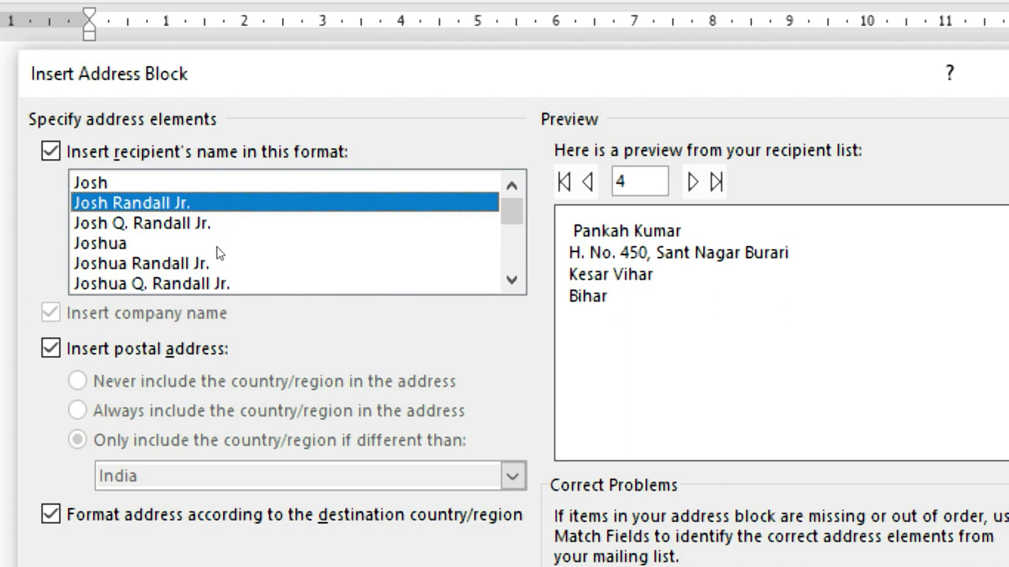
click(216, 225)
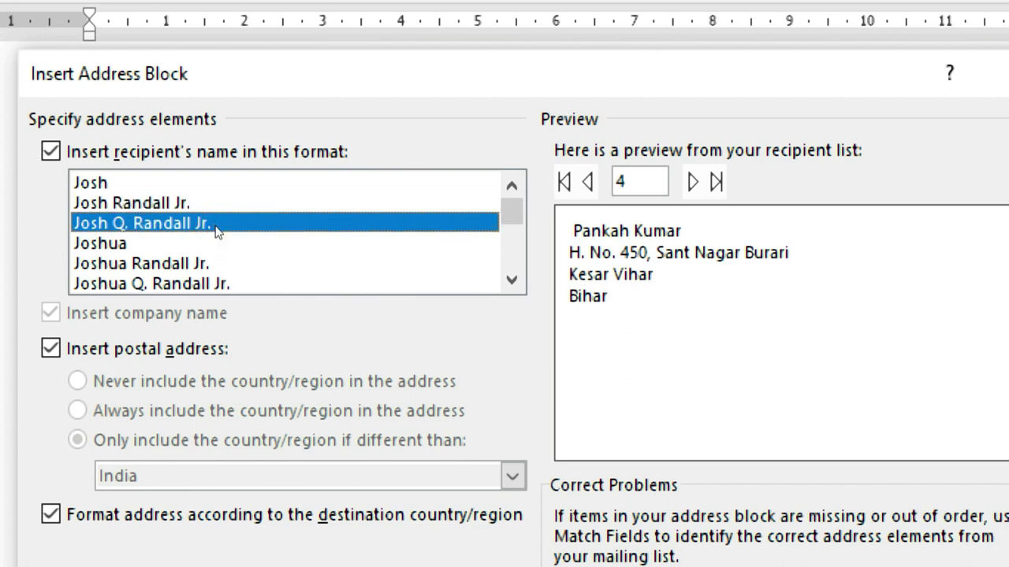
click(211, 243)
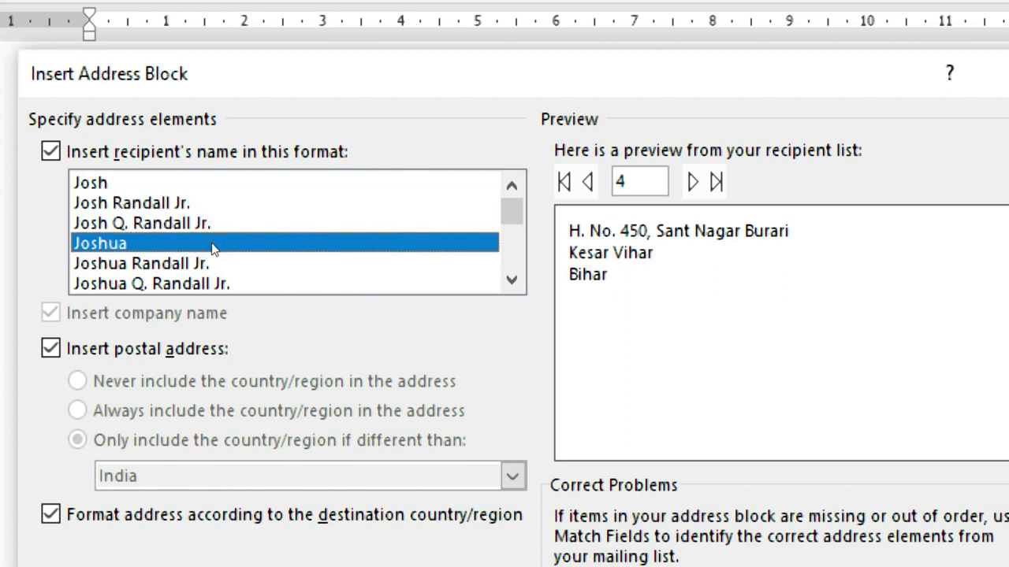
click(611, 467)
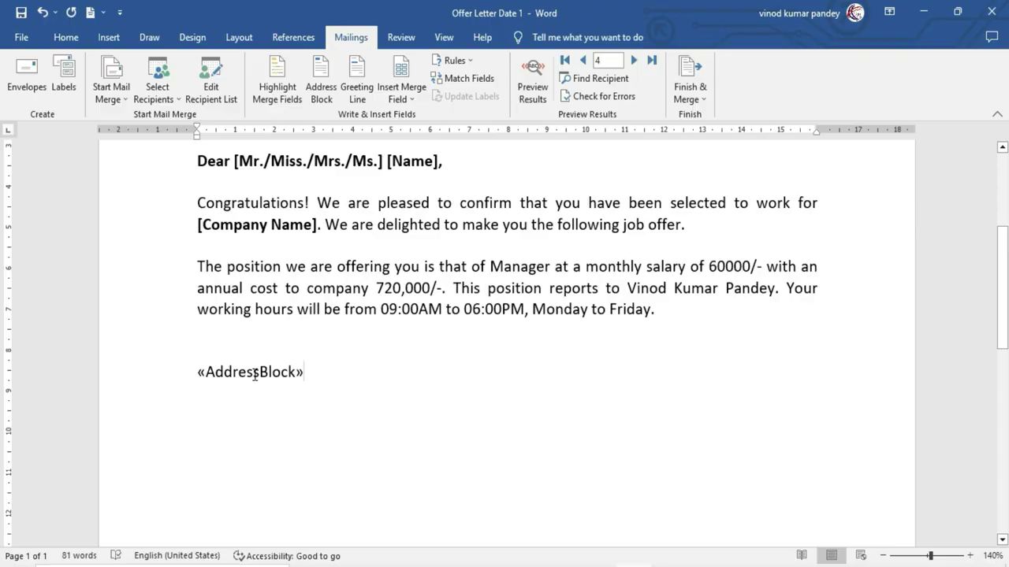
On a new line below the address block, insert a greeting line with salutation To instead of Dear
key(Return)
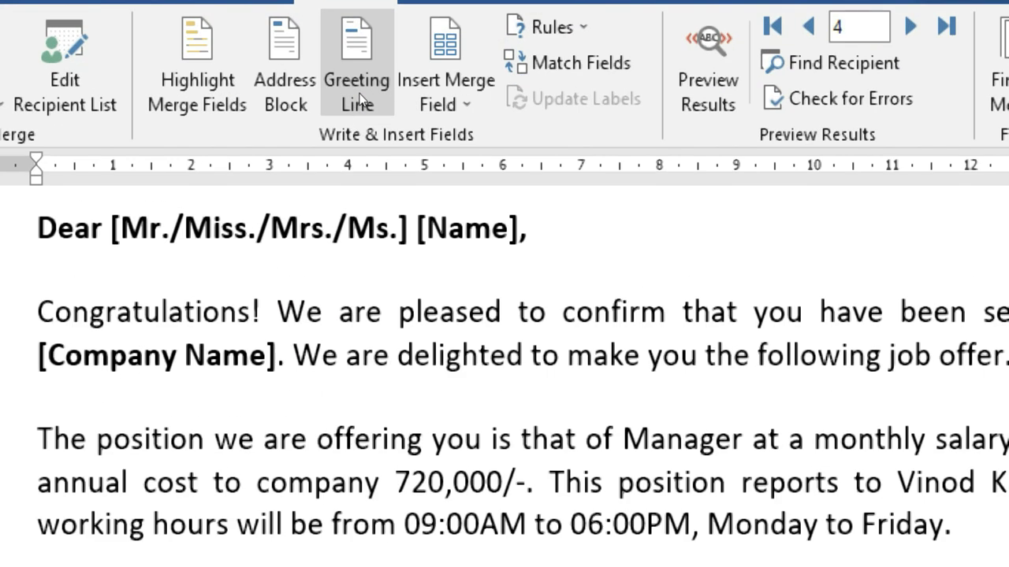
click(361, 111)
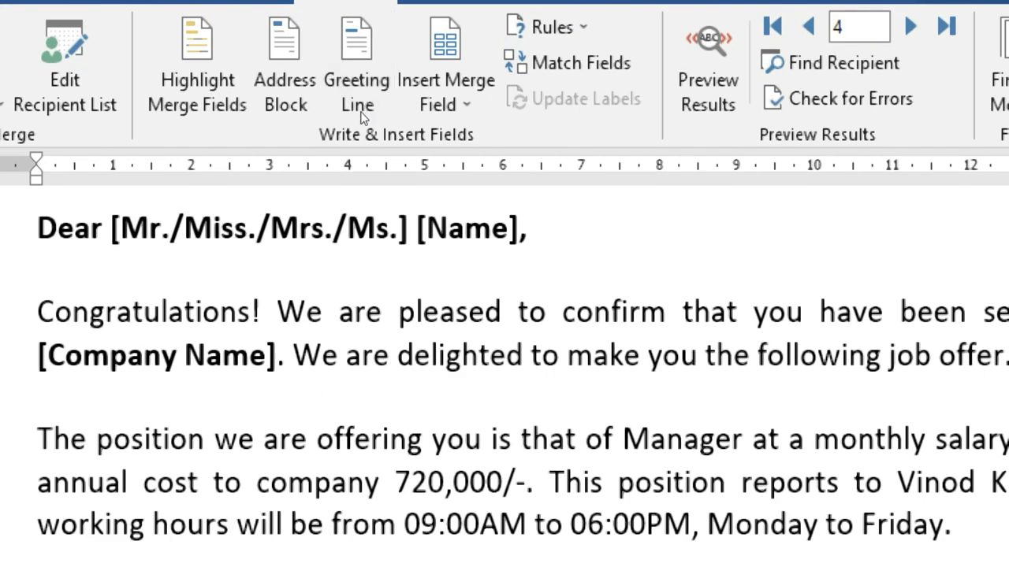
click(360, 114)
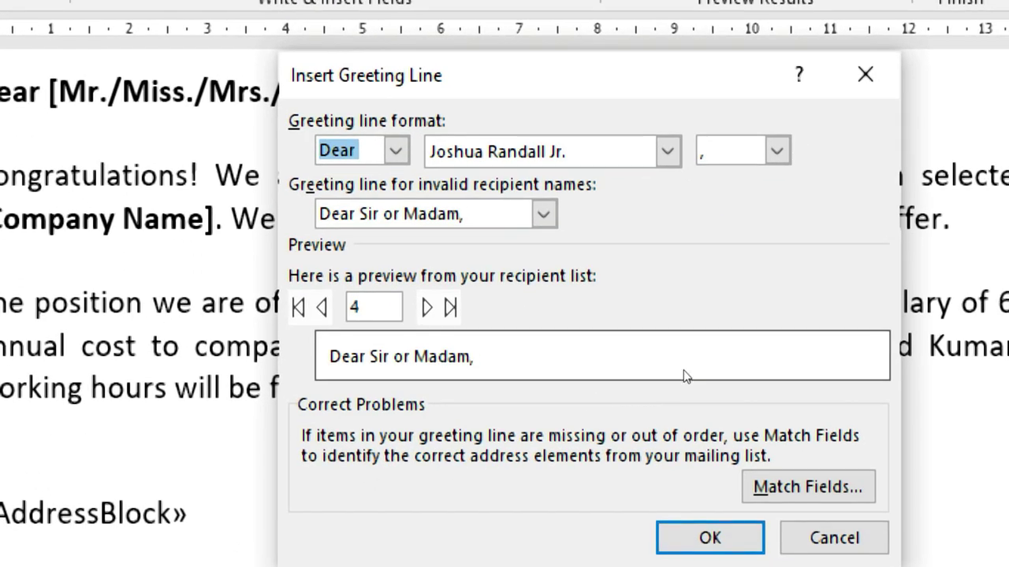
click(395, 150)
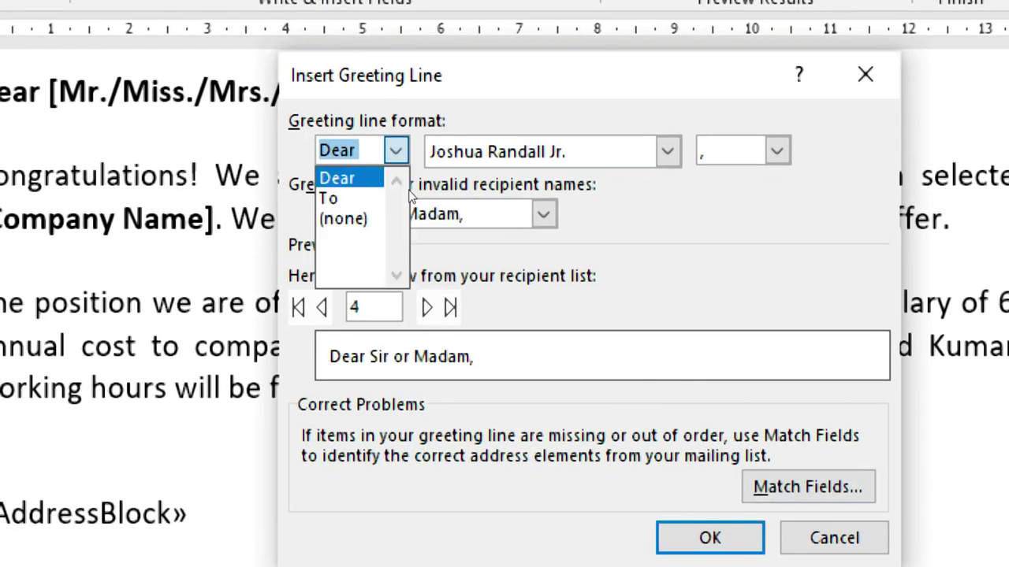
click(394, 206)
click(395, 150)
click(383, 206)
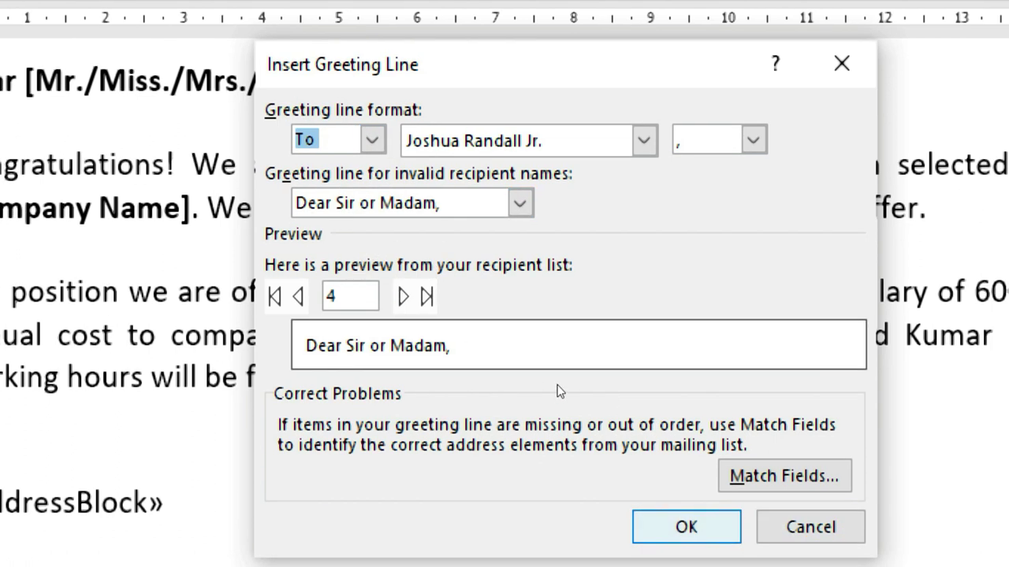
key(Return)
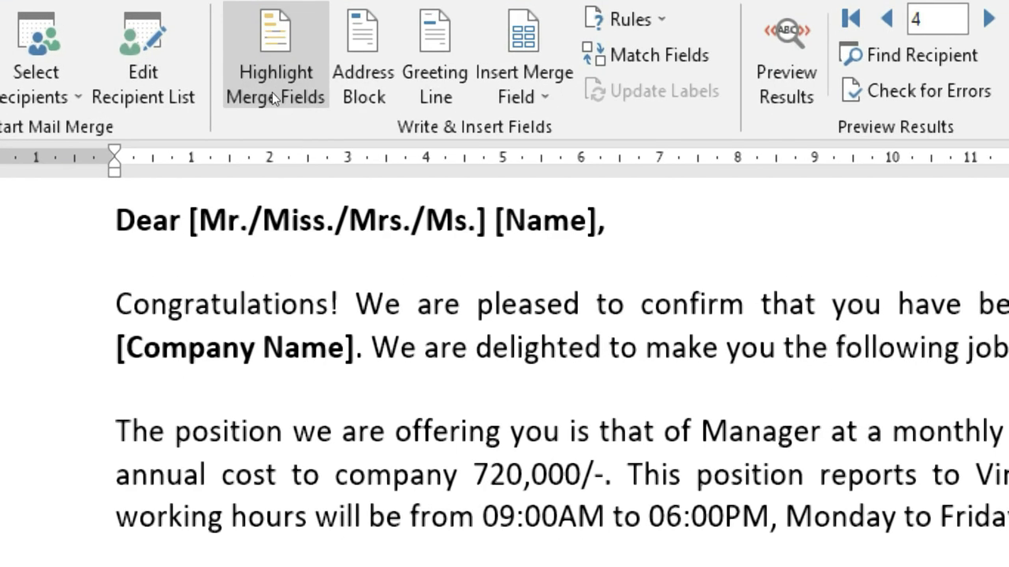
Highlight the merge fields and preview the letter with recipient data
click(272, 92)
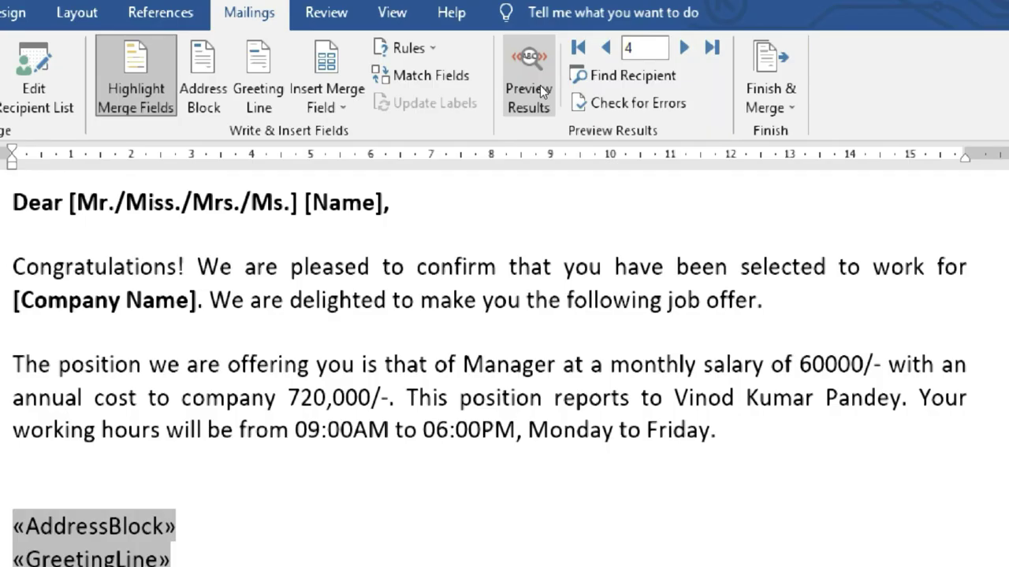
click(540, 88)
click(266, 408)
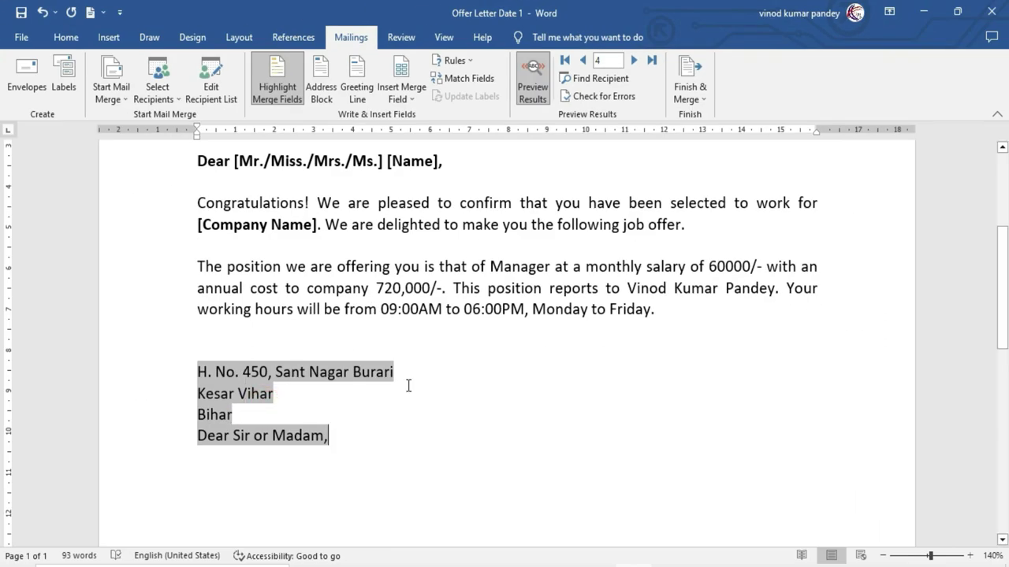
Turn off field highlighting and select the merged address and greeting lines
click(276, 85)
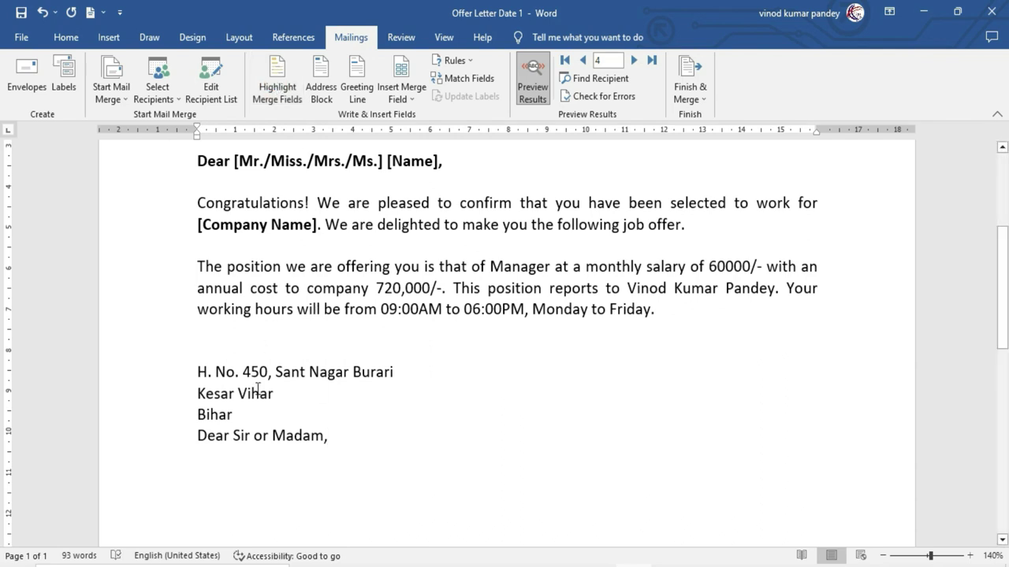
scroll(287, 433, up, 3)
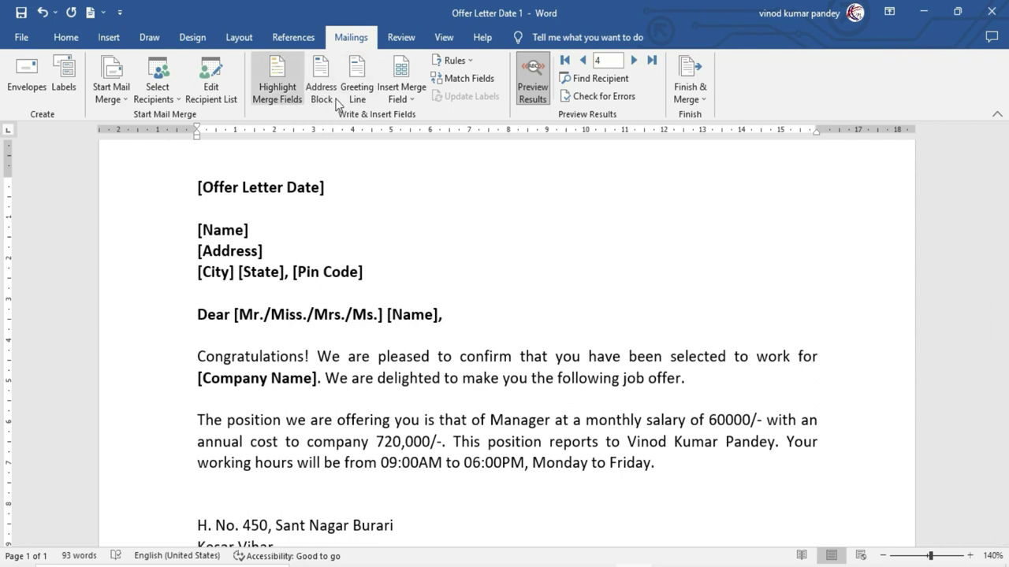
scroll(330, 346, down, 1)
scroll(329, 346, down, 3)
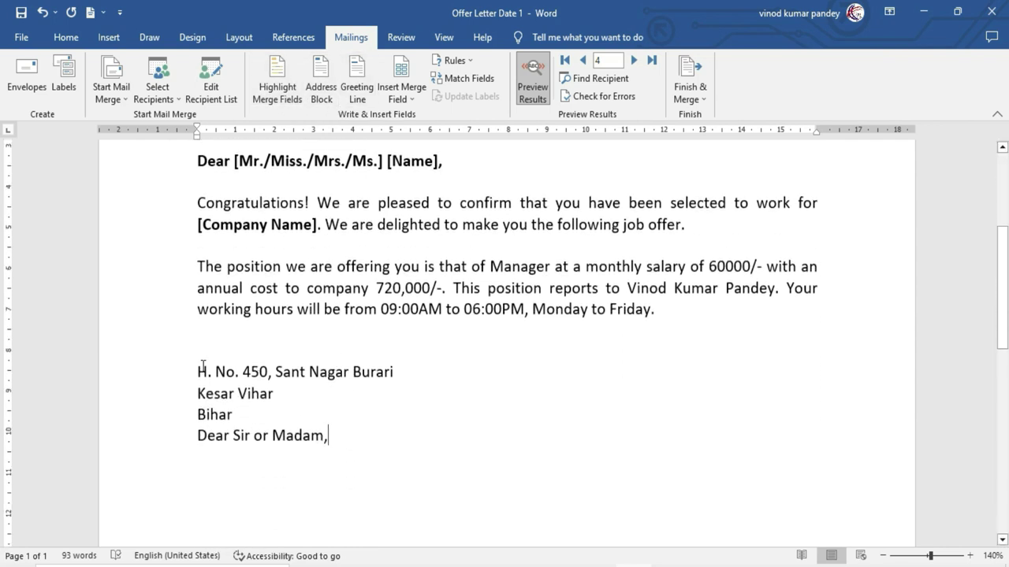
drag(197, 372, 329, 447)
Delete the merged address and greeting lines, then browse the merge fields after [Address]
key(Delete)
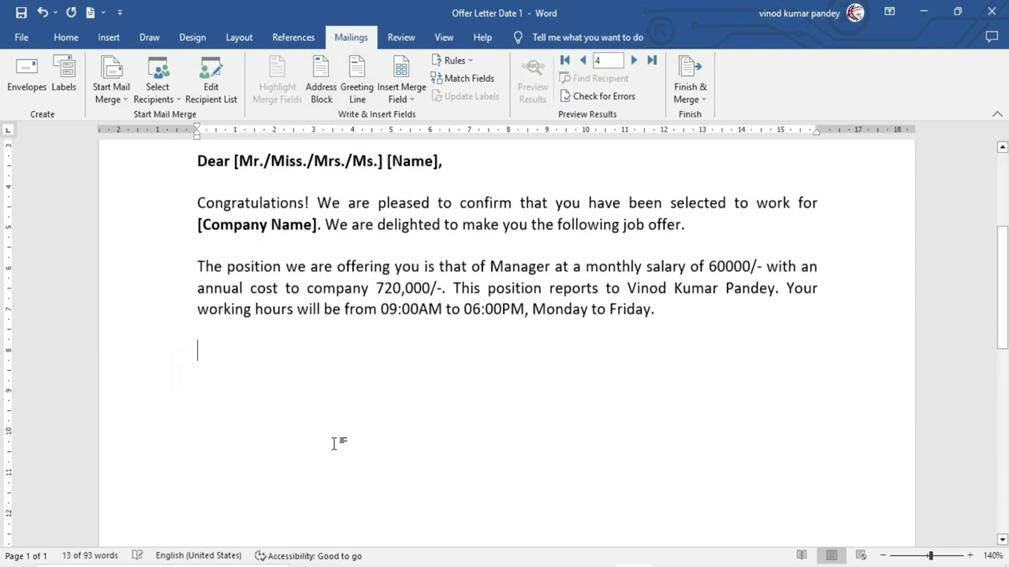
scroll(406, 319, up, 4)
click(406, 312)
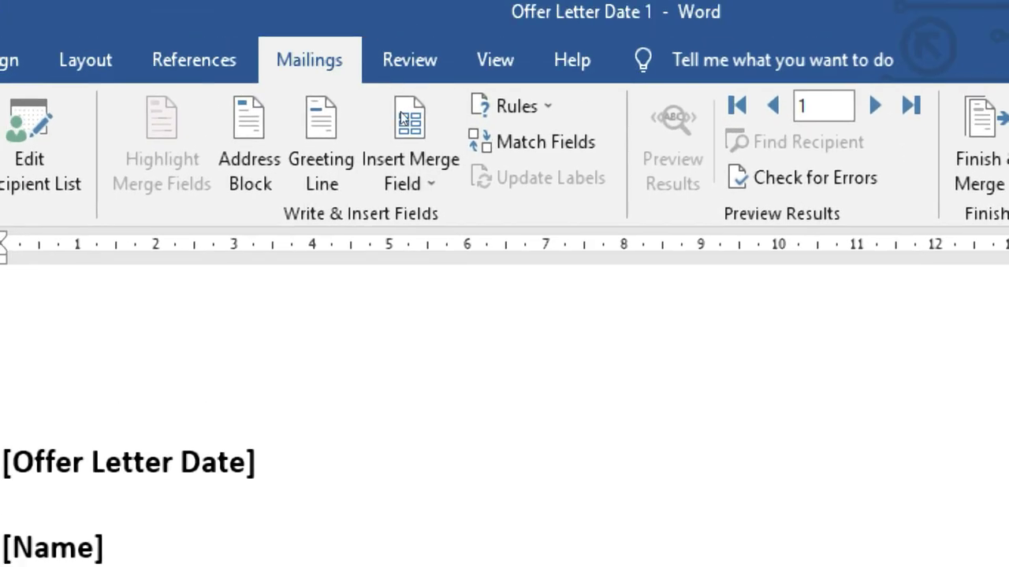
click(402, 119)
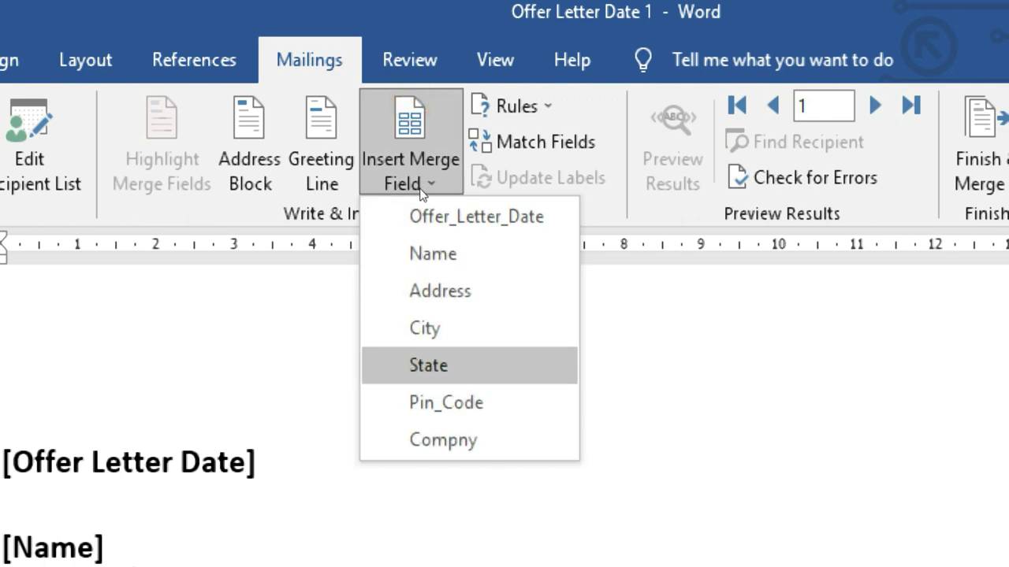
key(Down)
key(Down)
key(Down)
key(Down)
key(Down)
key(Down)
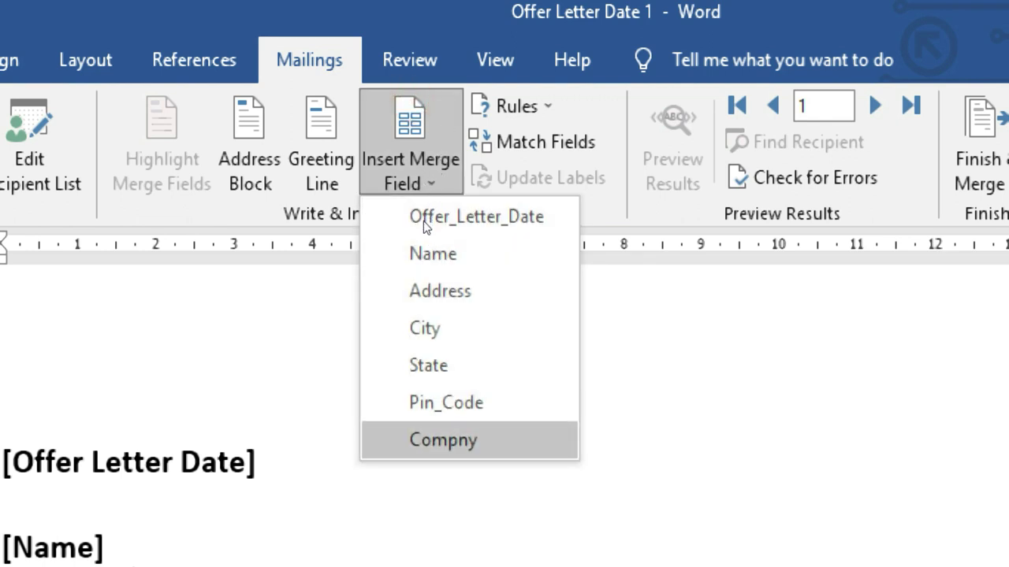
key(Down)
key(Down)
key(Down)
key(Down)
key(Down)
key(Down)
key(Down)
key(Down)
key(Down)
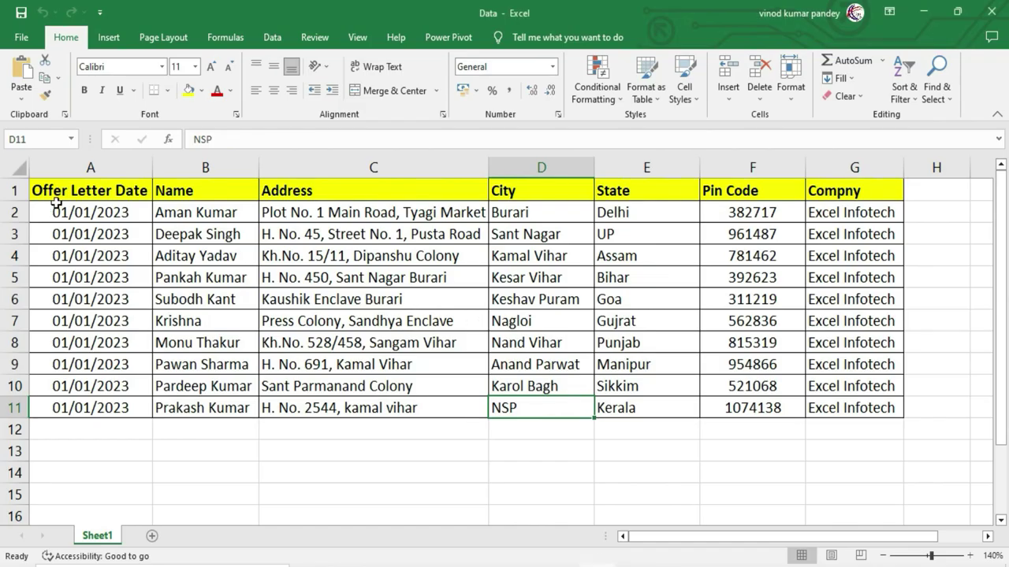
Check the Excel headings Address, Pin Code and Compny, then show Word's merge field list
click(60, 197)
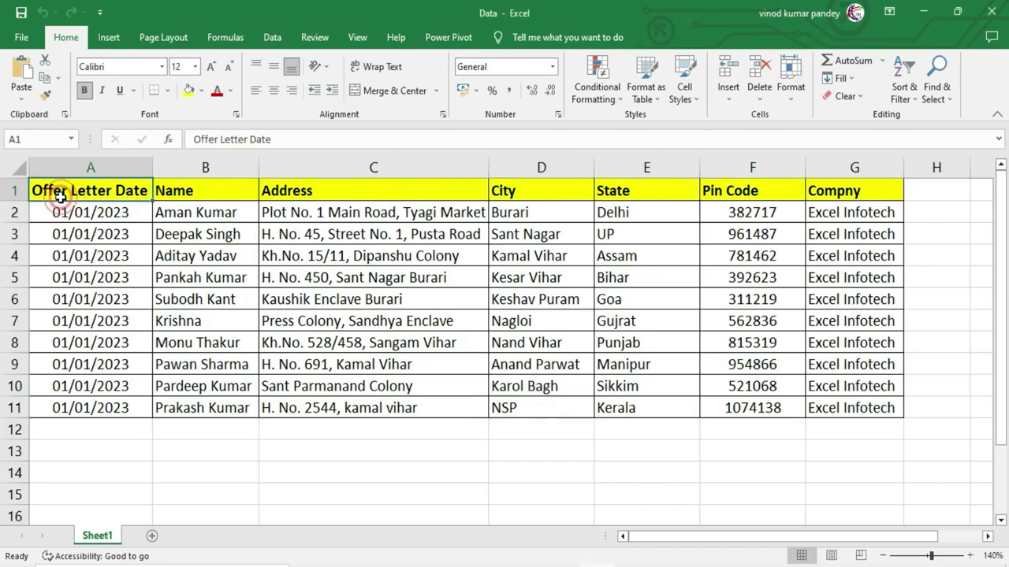
click(174, 192)
click(300, 192)
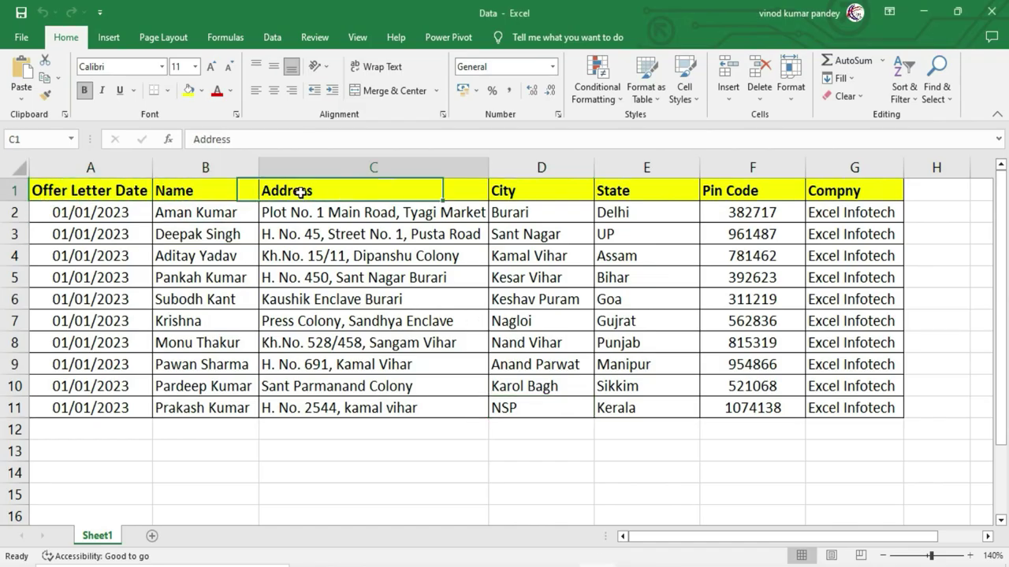
click(510, 191)
click(630, 192)
click(737, 195)
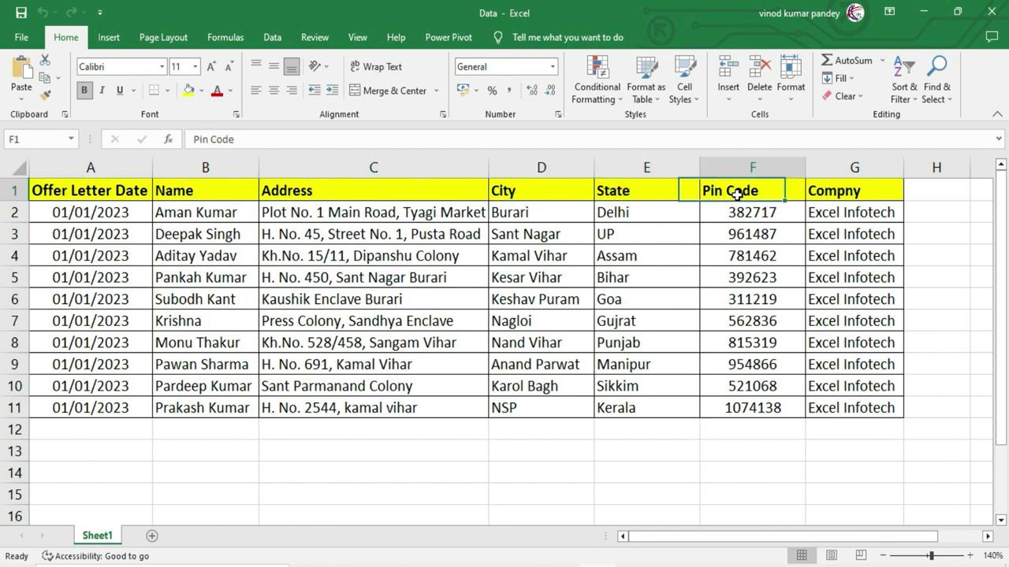
click(828, 190)
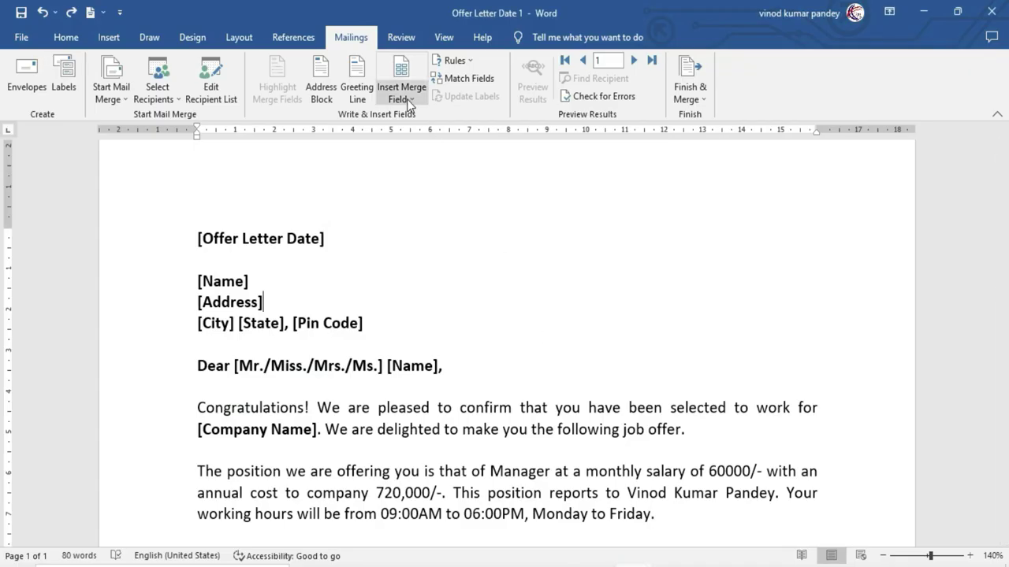
click(408, 101)
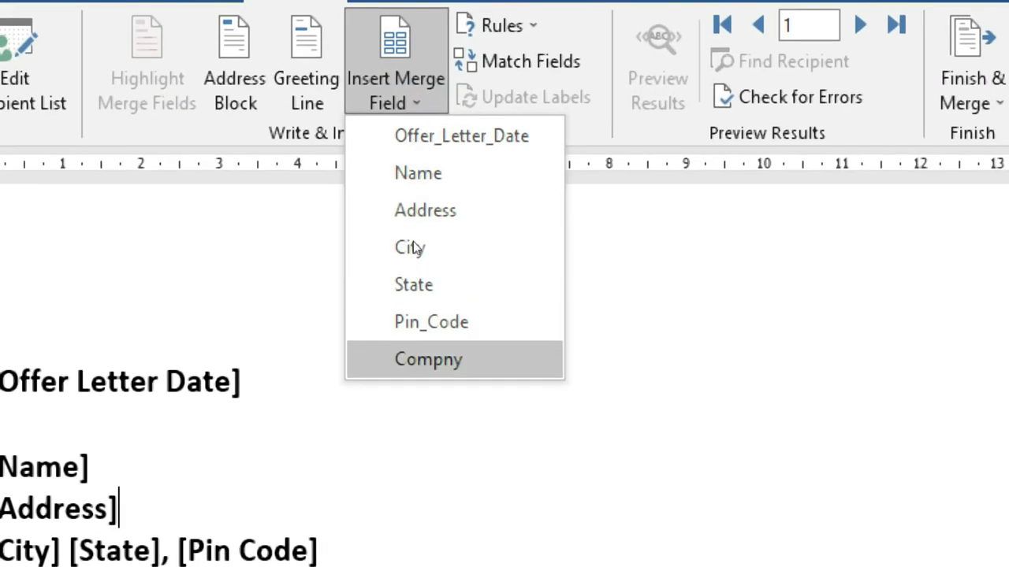
Replace the [Offer Letter Date] placeholder with the «Offer_Letter_Date» merge field
key(Escape)
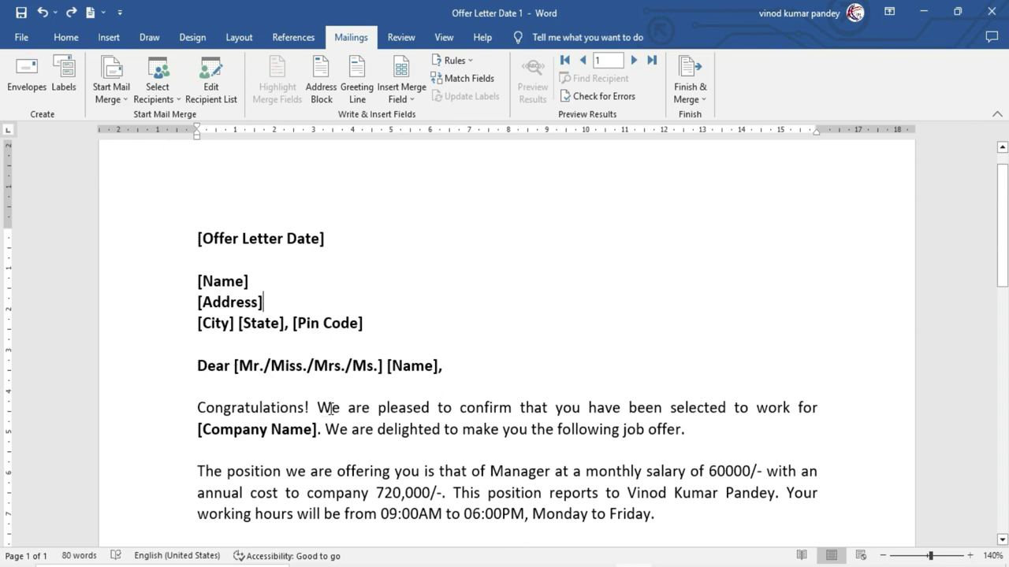
click(250, 281)
click(195, 240)
key(shift+End)
key(shift+Left)
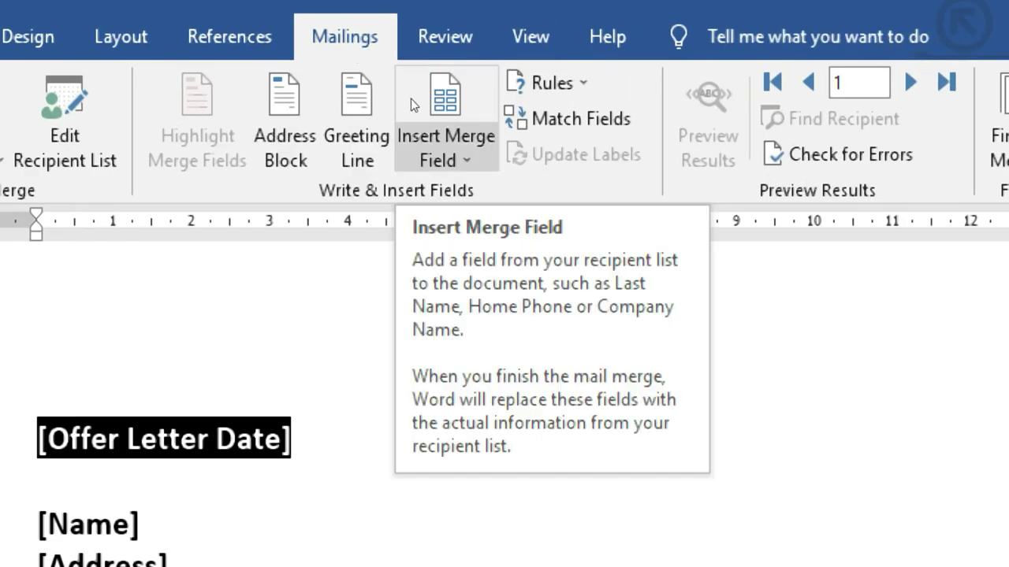
click(411, 101)
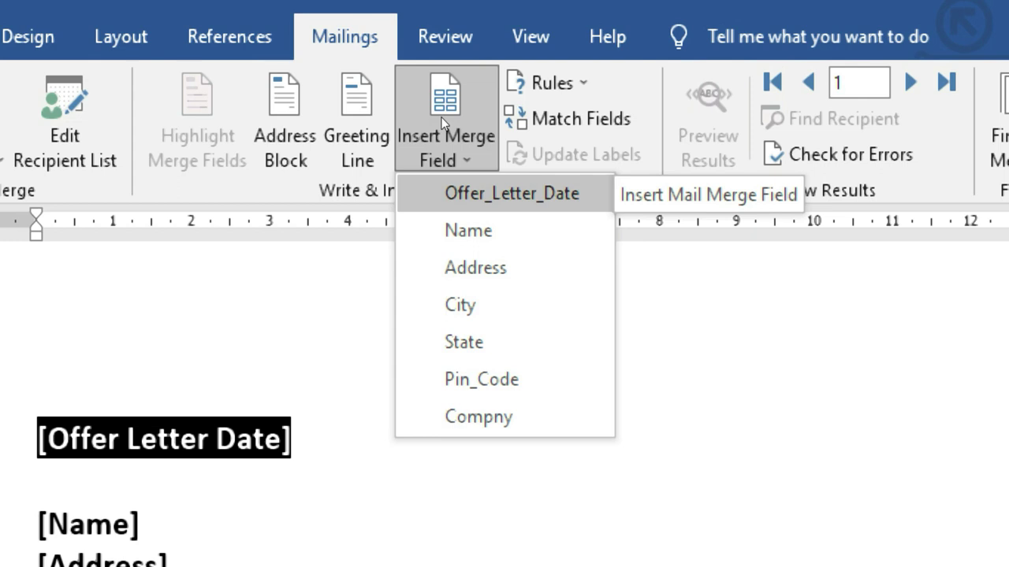
click(442, 120)
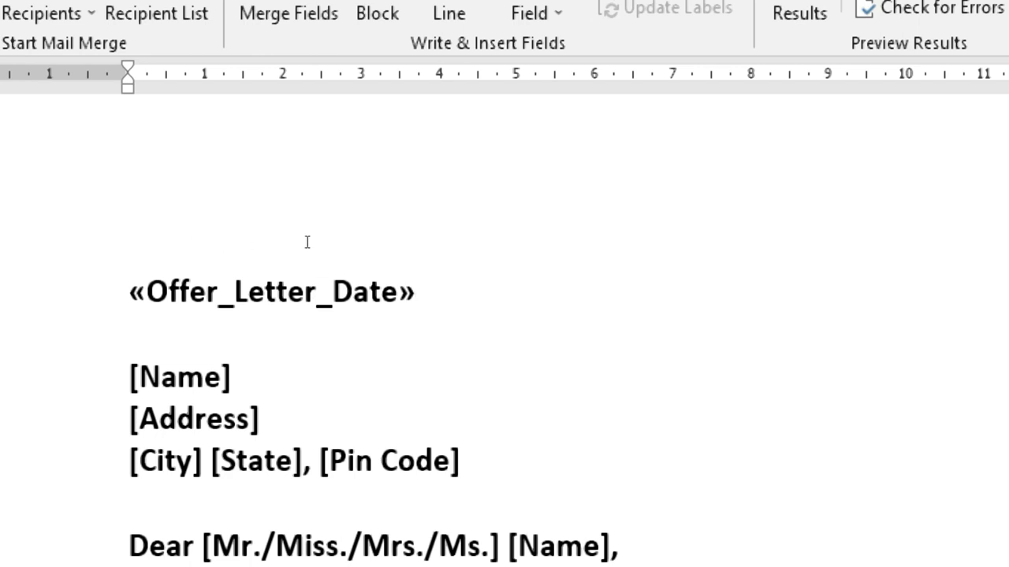
Replace the heading's [Name] placeholder with the «Name» merge field
click(198, 279)
key(shift+Down)
key(shift+Left)
key(shift+Left)
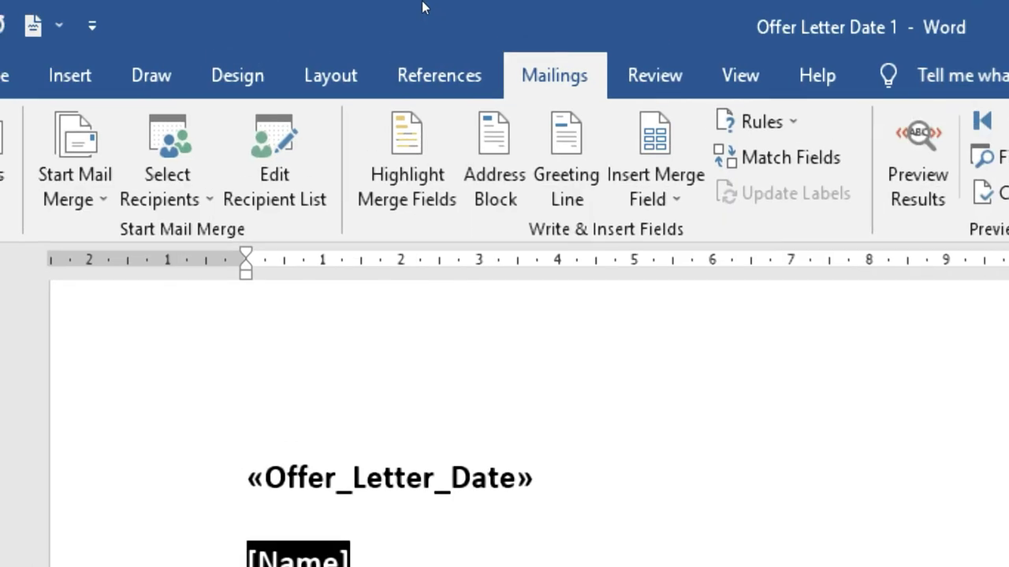
click(655, 170)
key(Down)
key(Down)
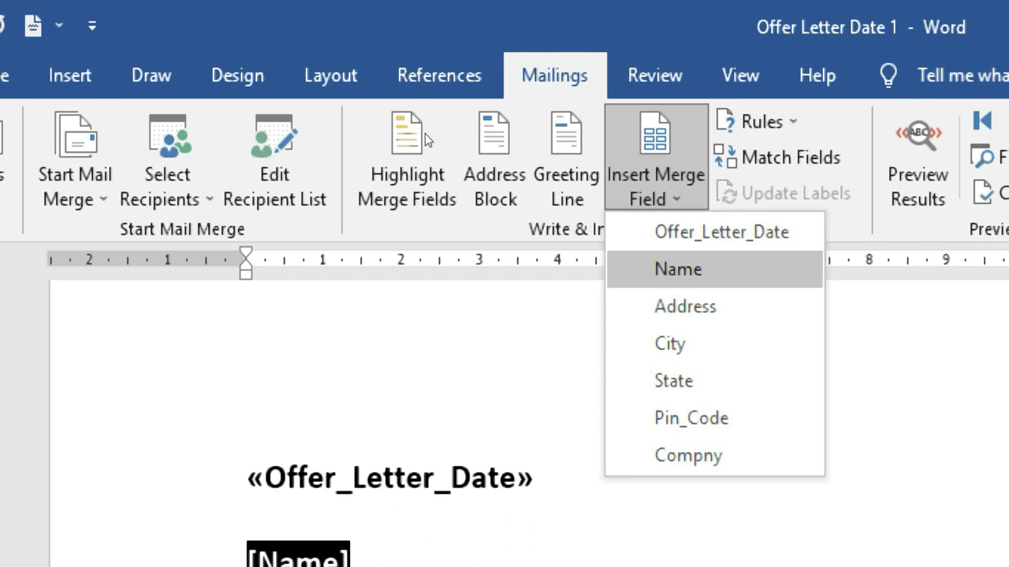
key(Return)
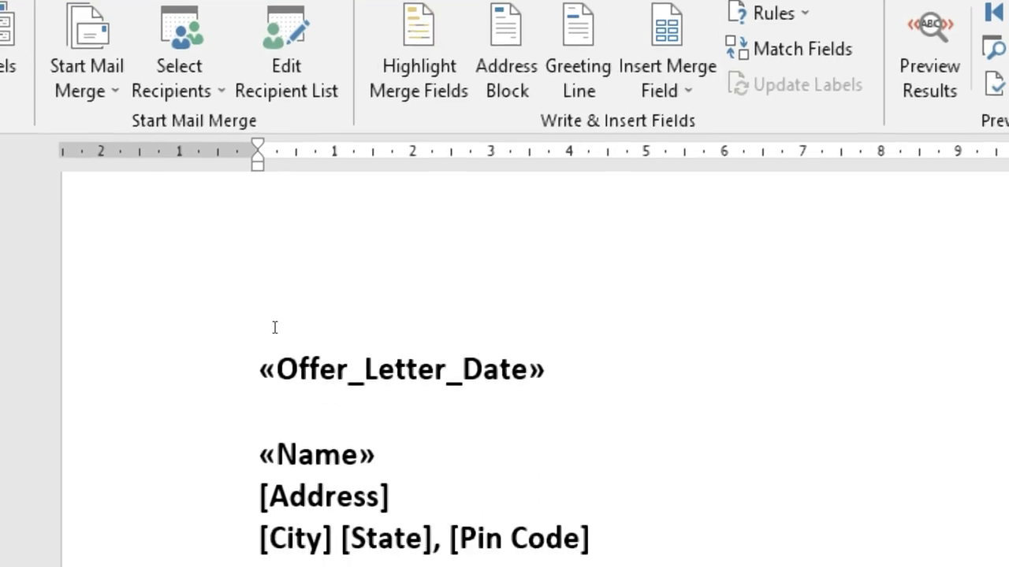
Replace the [Address] placeholder with the «Address» merge field
key(Right)
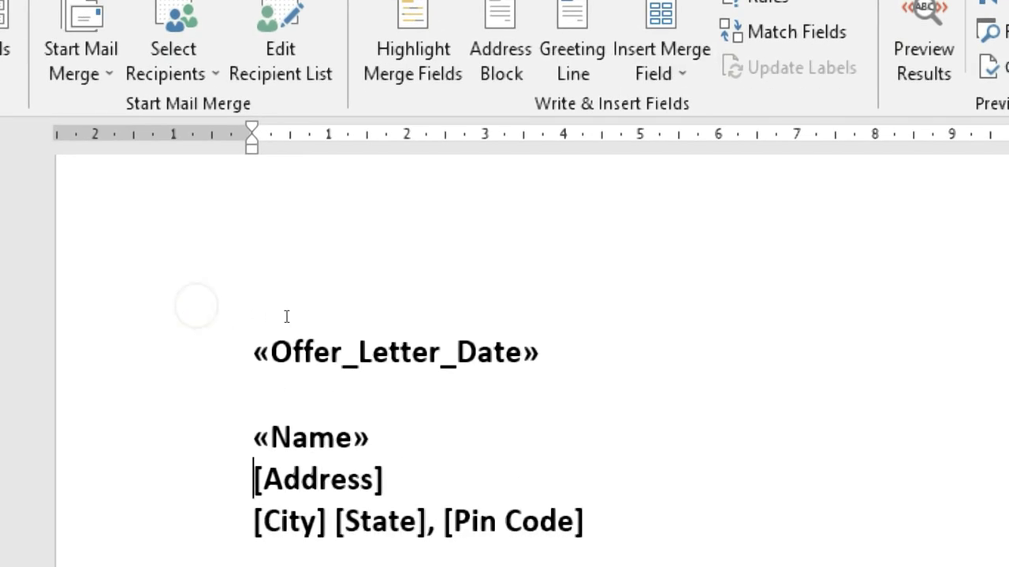
key(shift+Down)
key(shift+Left)
key(shift+Left)
key(shift+Right)
key(shift+Right)
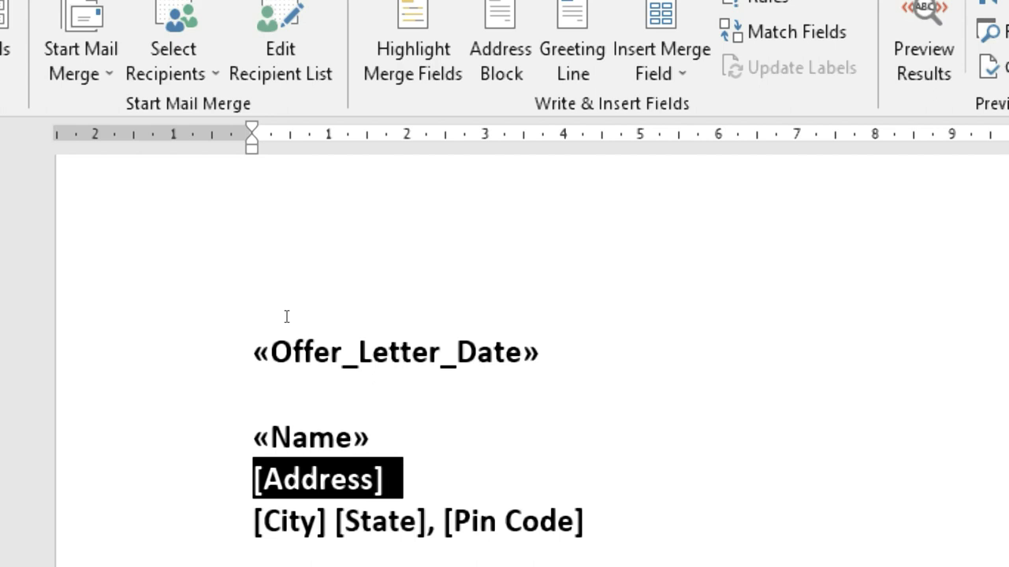
key(Right)
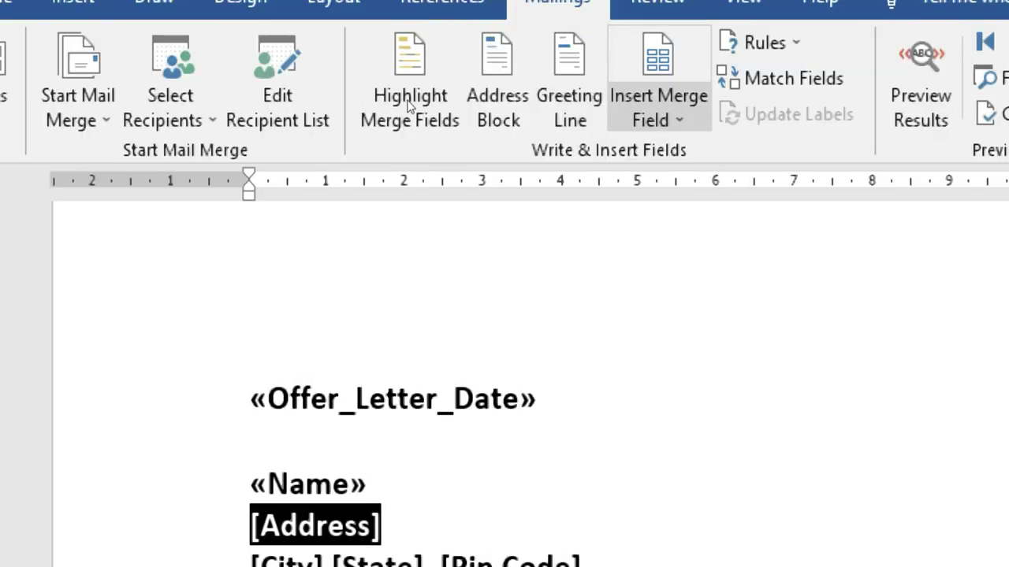
key(Down)
key(Down)
key(Down)
key(Down)
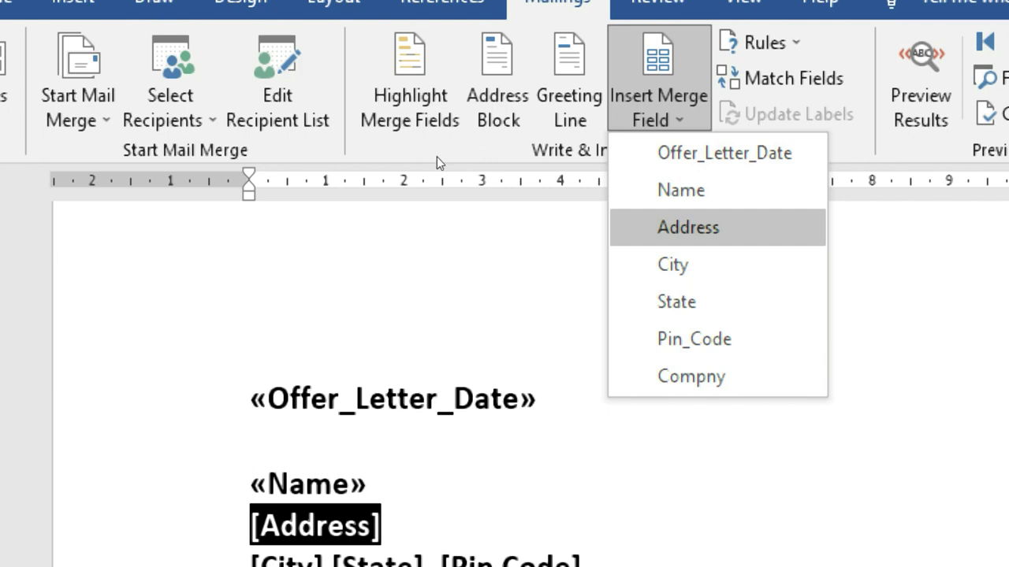
key(Return)
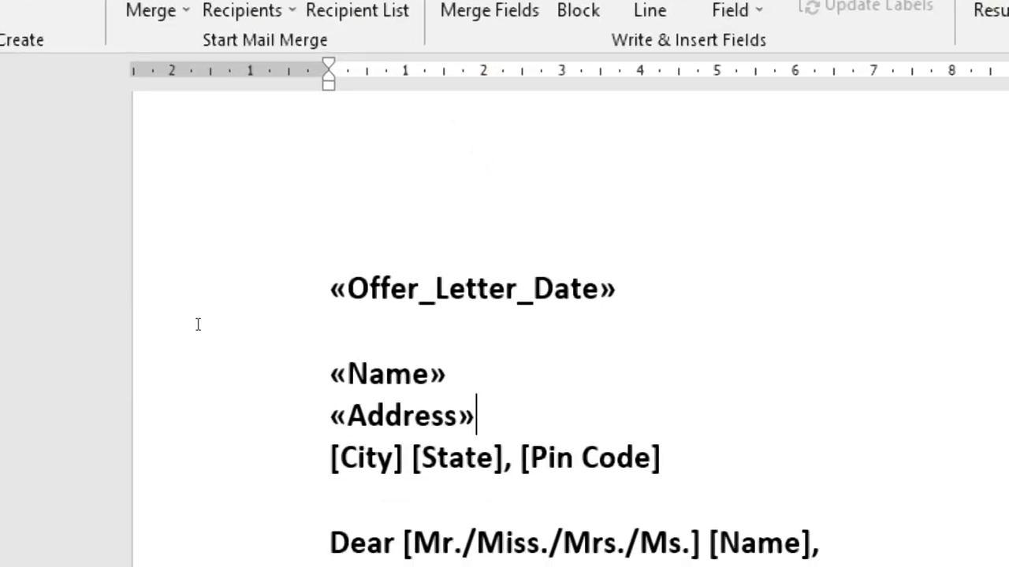
Replace the [City] placeholder with the «City» merge field
key(Right)
key(shift+Right)
key(shift+Right)
key(shift+Right)
key(shift+Right)
key(shift+Right)
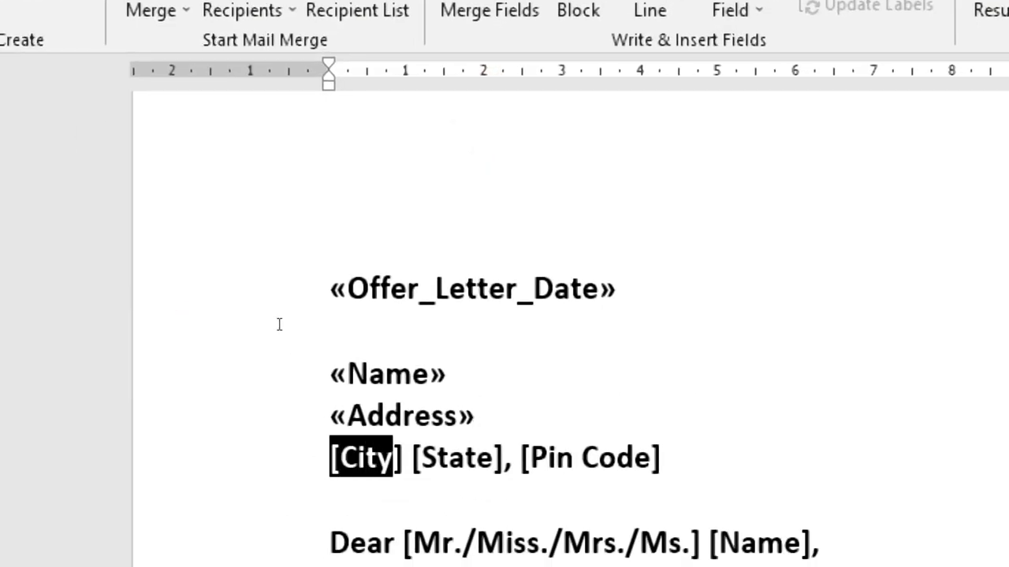
key(shift+Right)
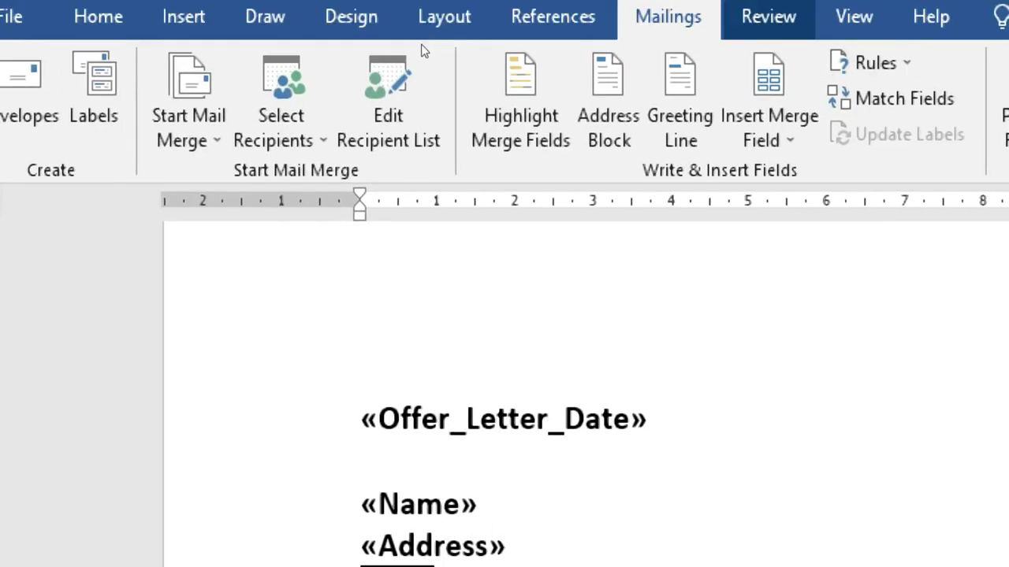
key(alt+m)
key(i)
key(Down)
key(Down)
key(Down)
key(Return)
click(422, 167)
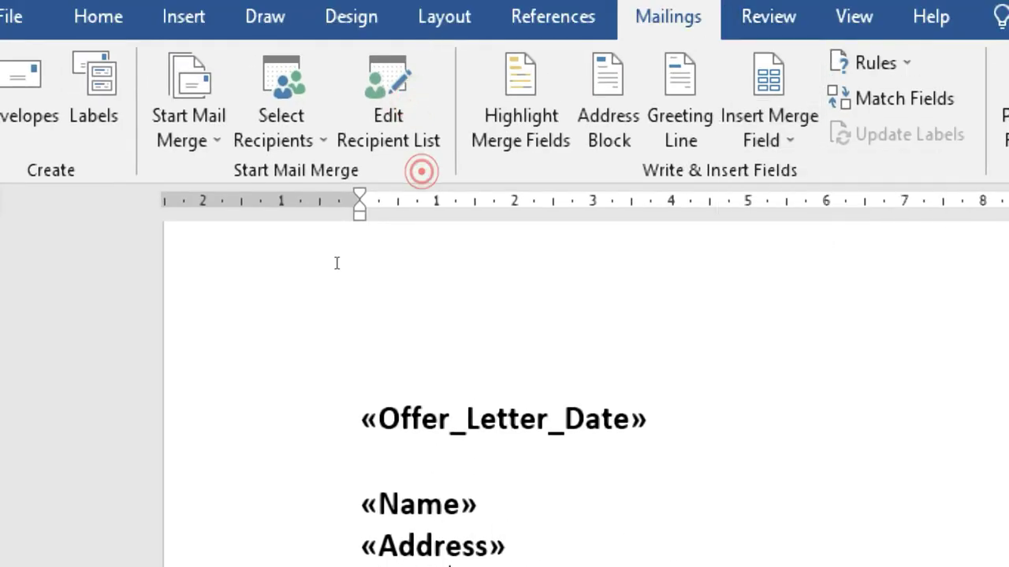
click(245, 321)
Replace the [State] placeholder with the «State» merge field
key(shift+Right)
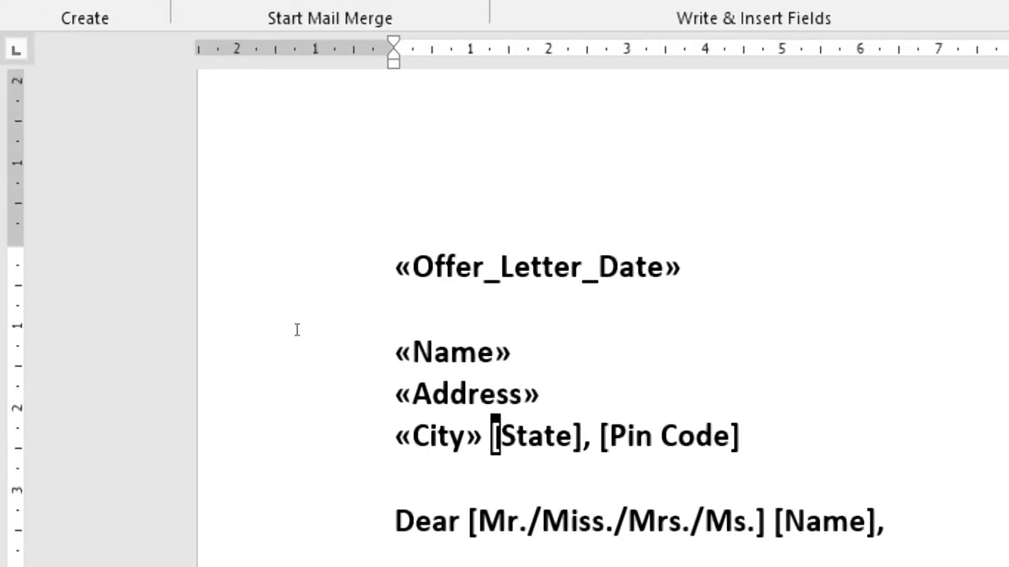
key(shift+Right)
key(shift+Right)
key(shift+Right)
key(shift+Right)
key(shift+Right)
key(shift+Right)
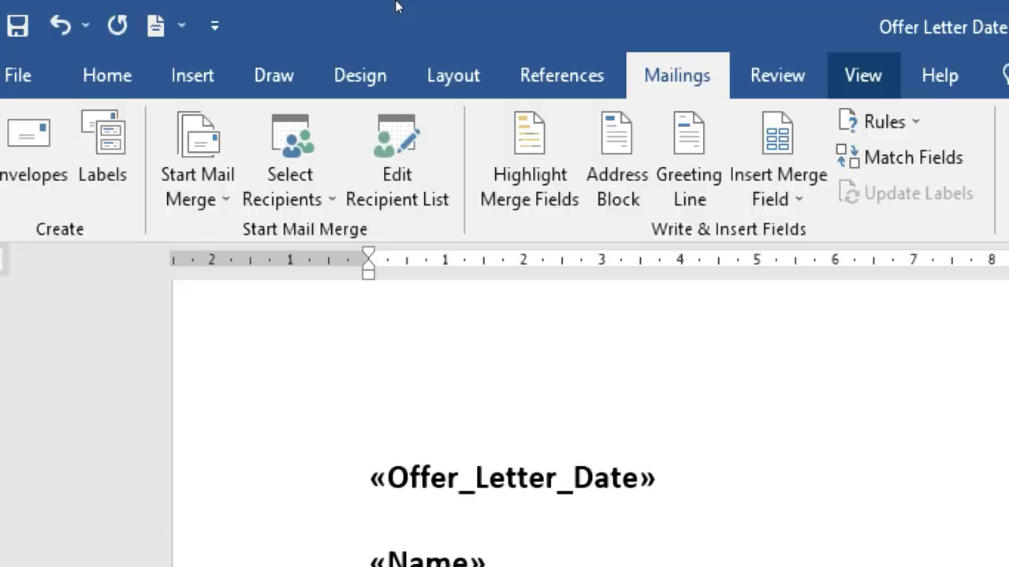
key(alt+m)
key(i)
key(Down)
key(Down)
key(Down)
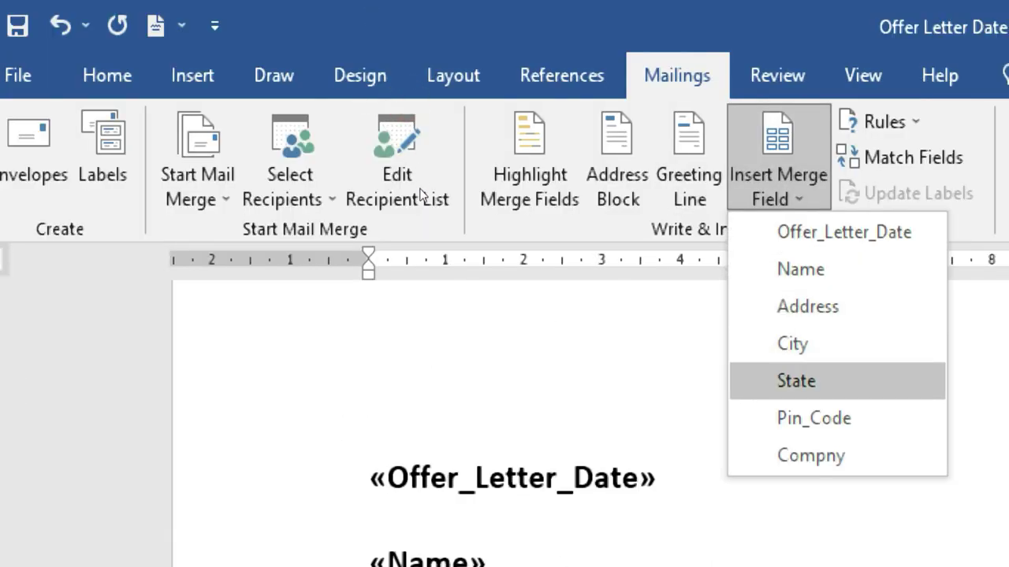
key(Return)
click(416, 187)
Replace [Pin Code] with the «Pin_Code» field and select [Name] in the greeting
key(Right)
key(Right)
key(shift+End)
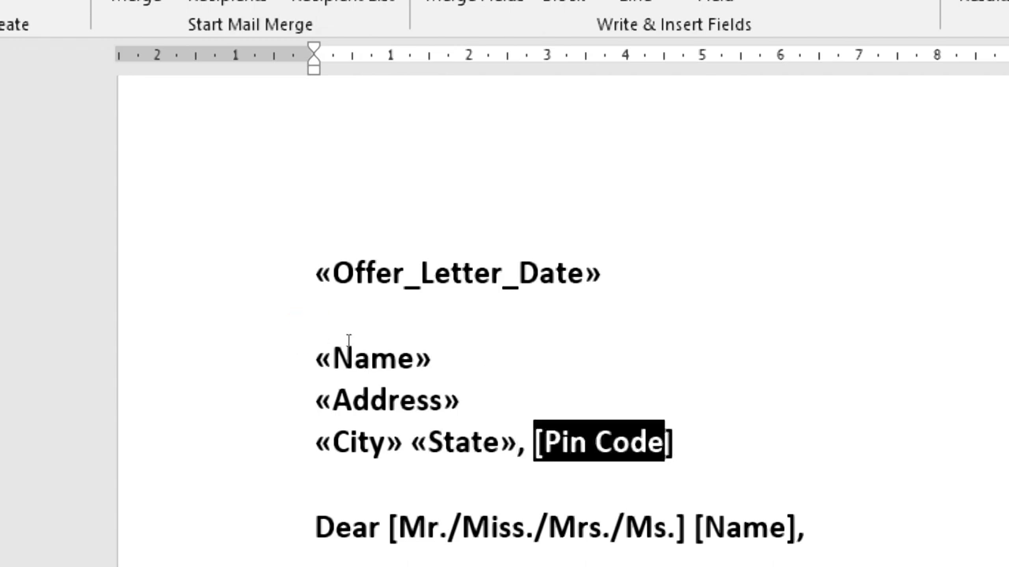
key(alt+m)
key(i)
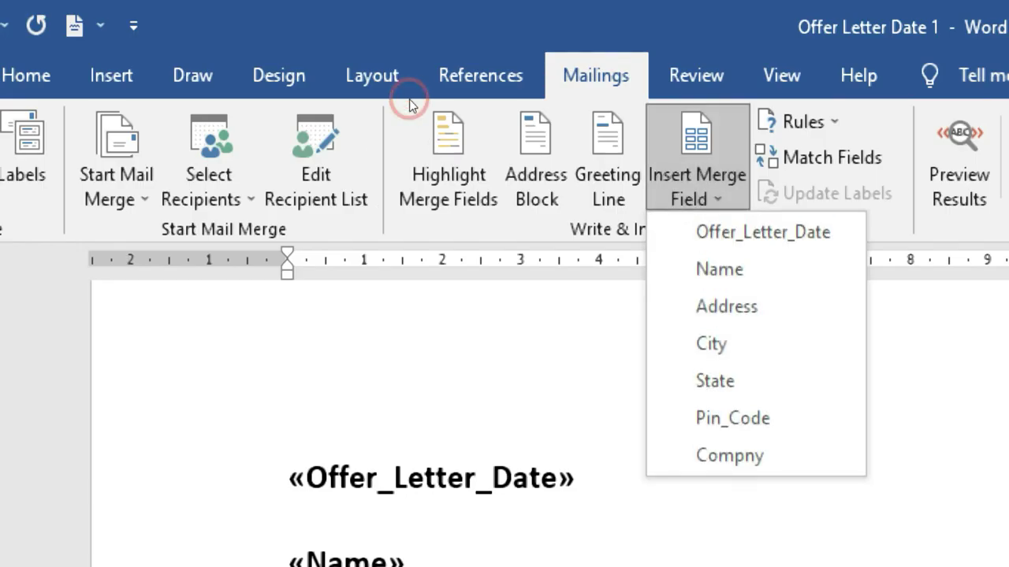
key(Down)
key(Down)
key(Down)
key(Down)
key(Down)
key(Down)
key(Return)
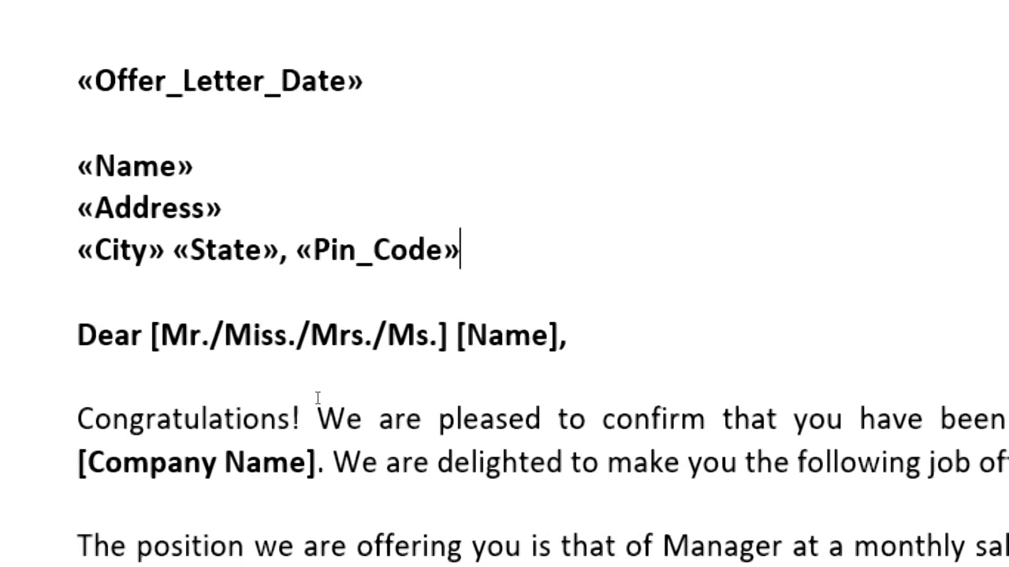
key(Down)
key(Down)
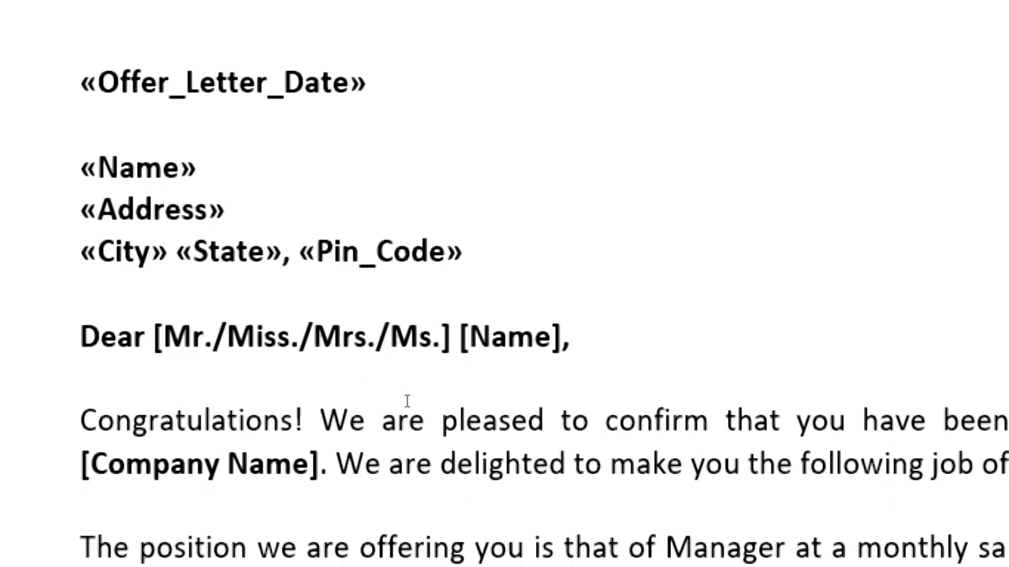
key(shift+Right)
key(shift+Right)
key(shift+Right)
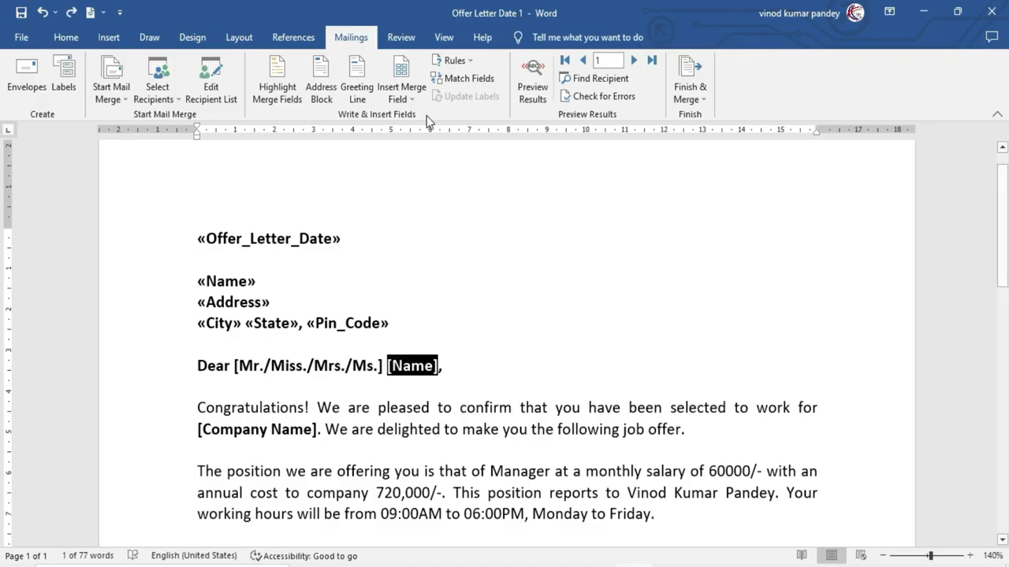
Put «Name» in the Dear line and change [Company Name] to «Compny» in the first paragraph
click(414, 98)
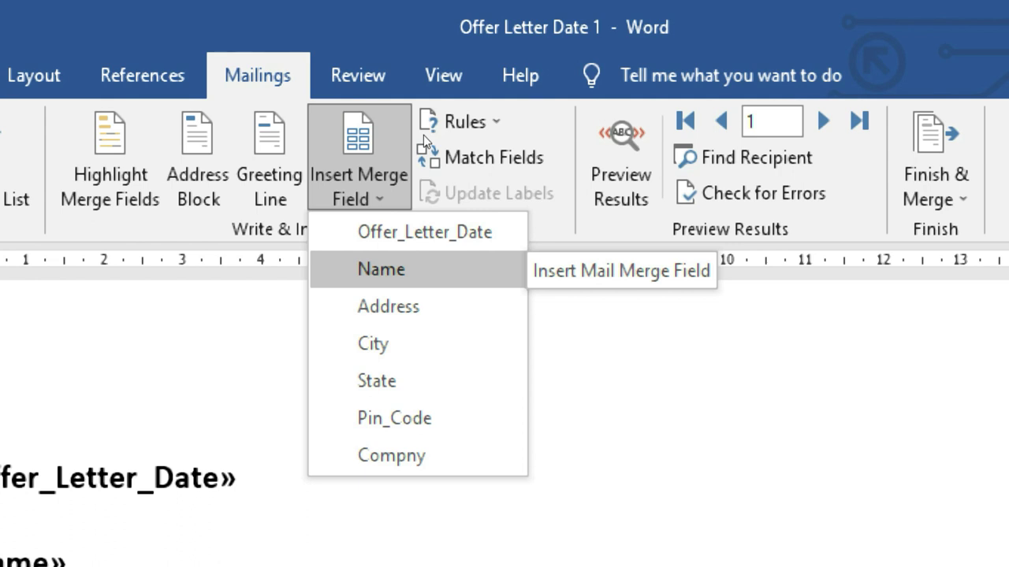
click(381, 269)
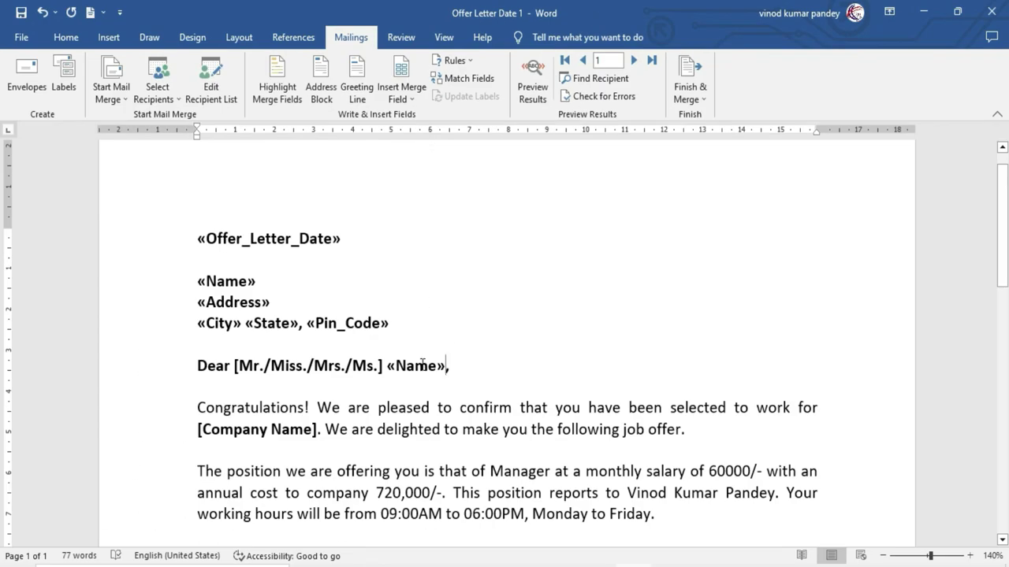
click(203, 429)
click(198, 430)
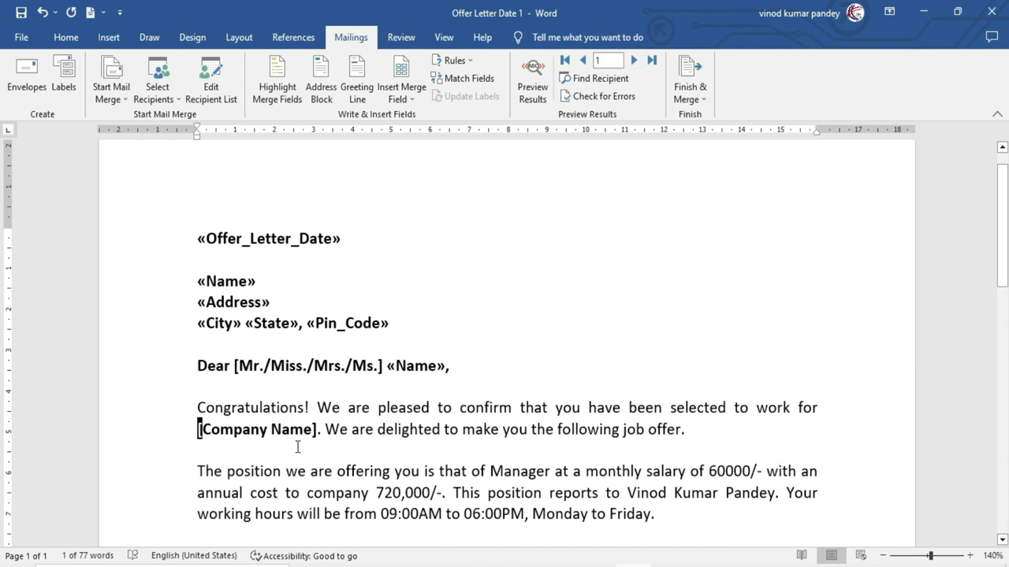
key(ctrl+shift+Right)
key(ctrl+shift+Right)
key(ctrl+shift+Right)
key(ctrl+shift+Right)
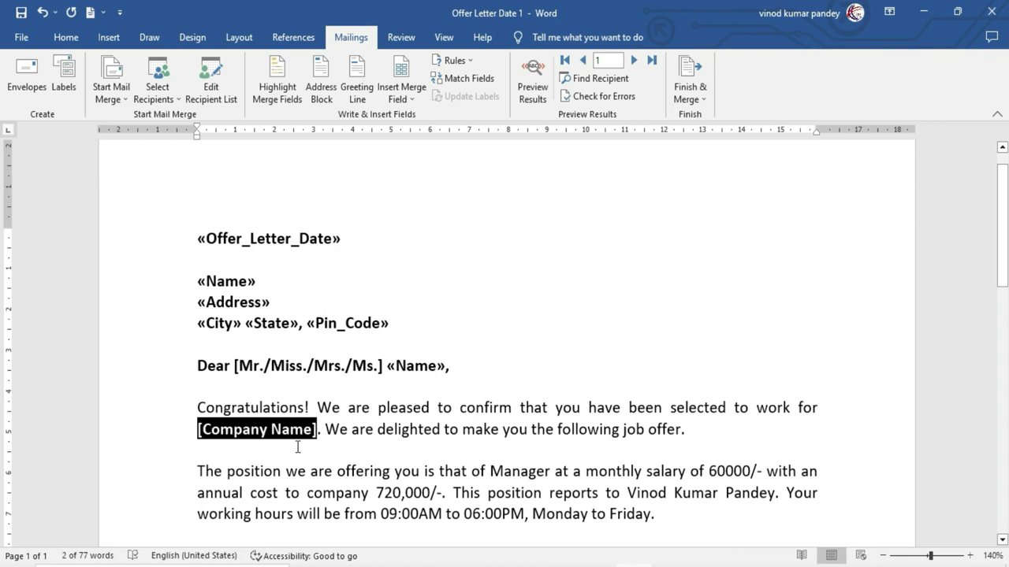
click(402, 95)
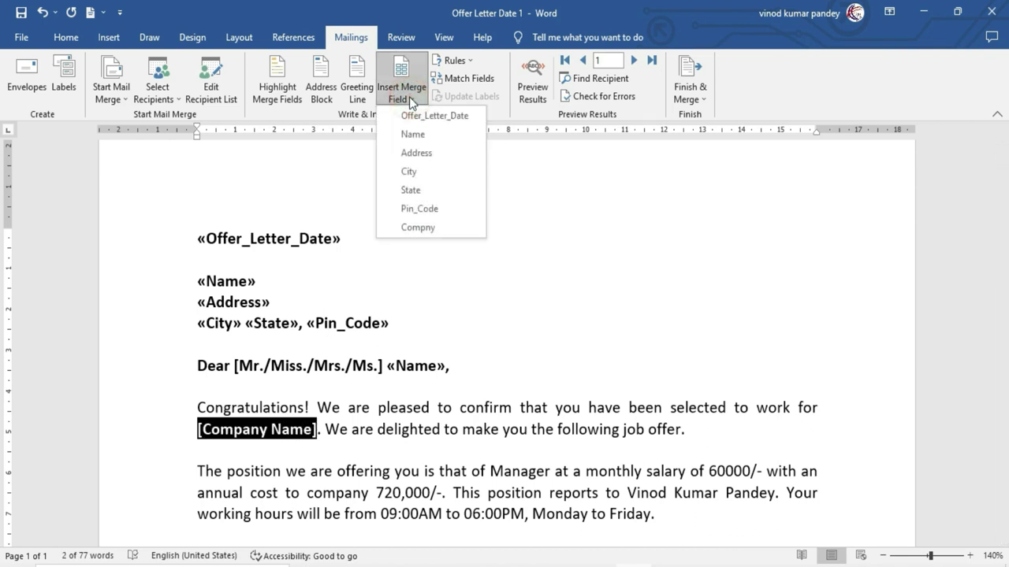
click(429, 230)
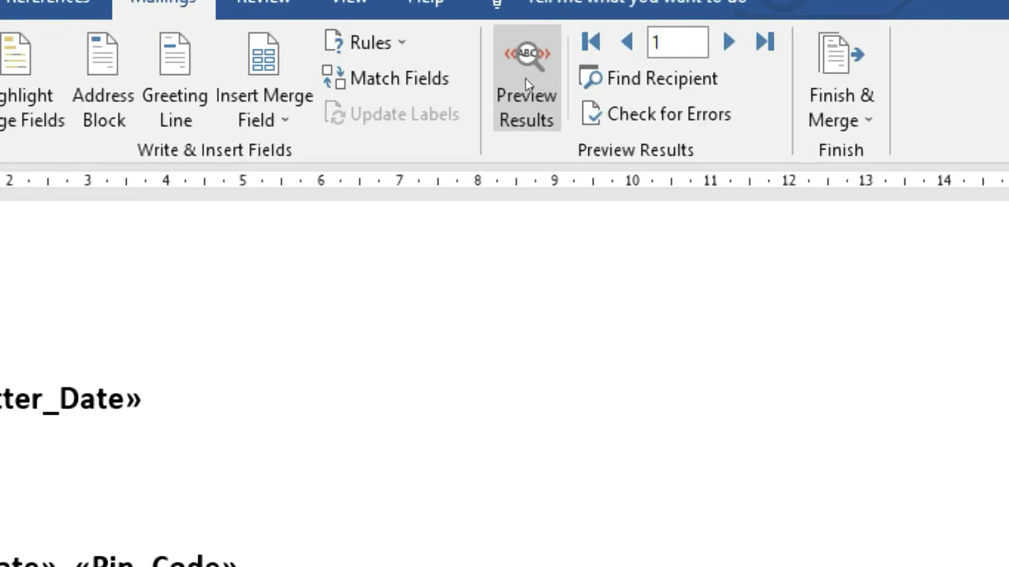
Turn on Preview Results and add «State» and «Pin_Code» on two lines below the offer paragraph
click(530, 83)
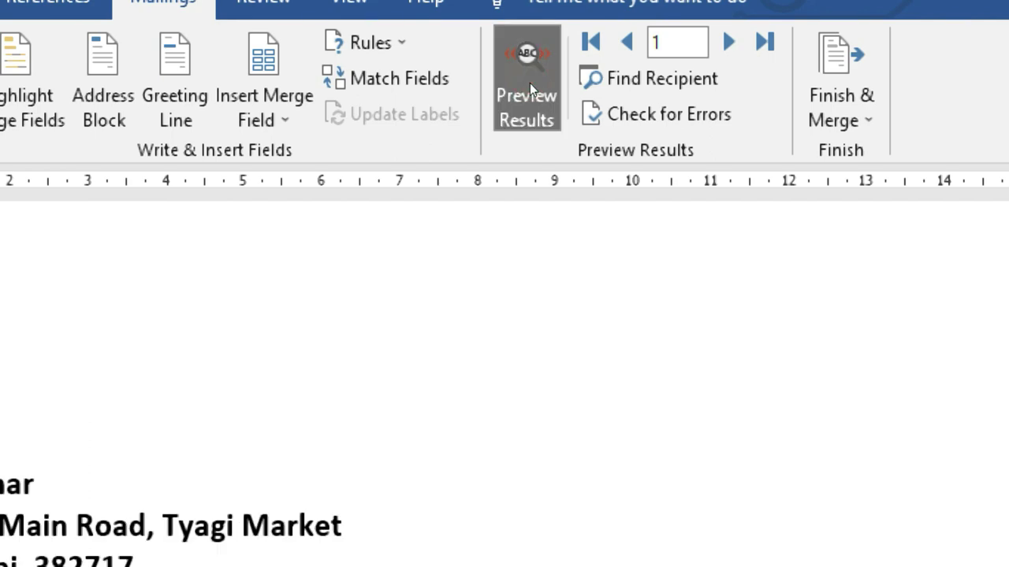
scroll(288, 339, down, 1)
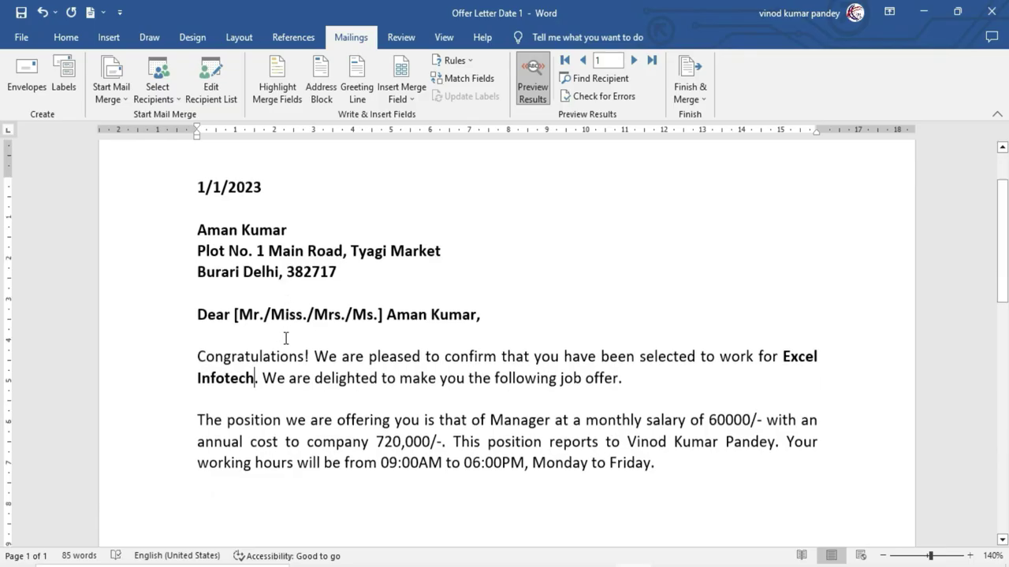
click(212, 506)
click(412, 100)
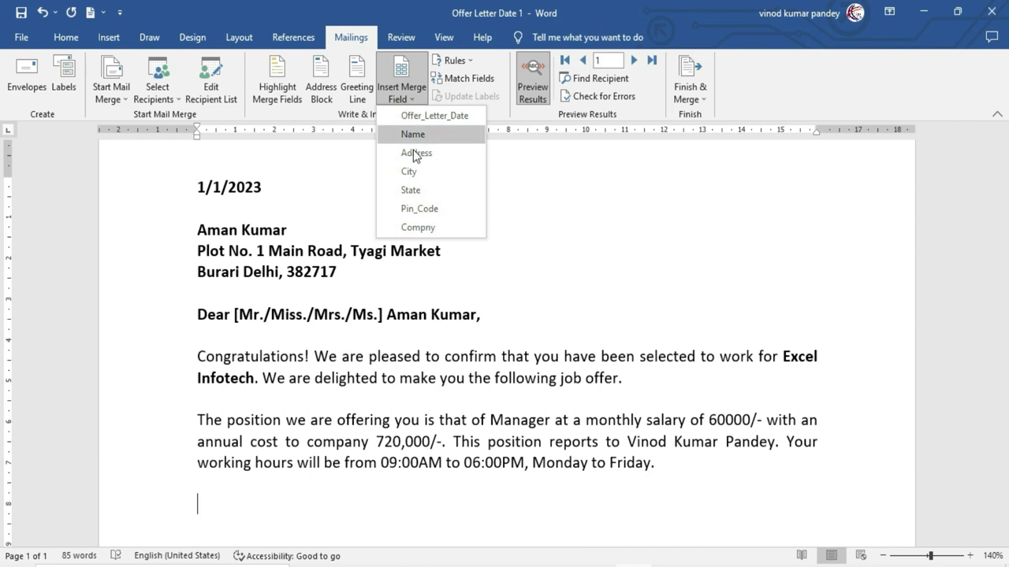
click(430, 193)
key(Return)
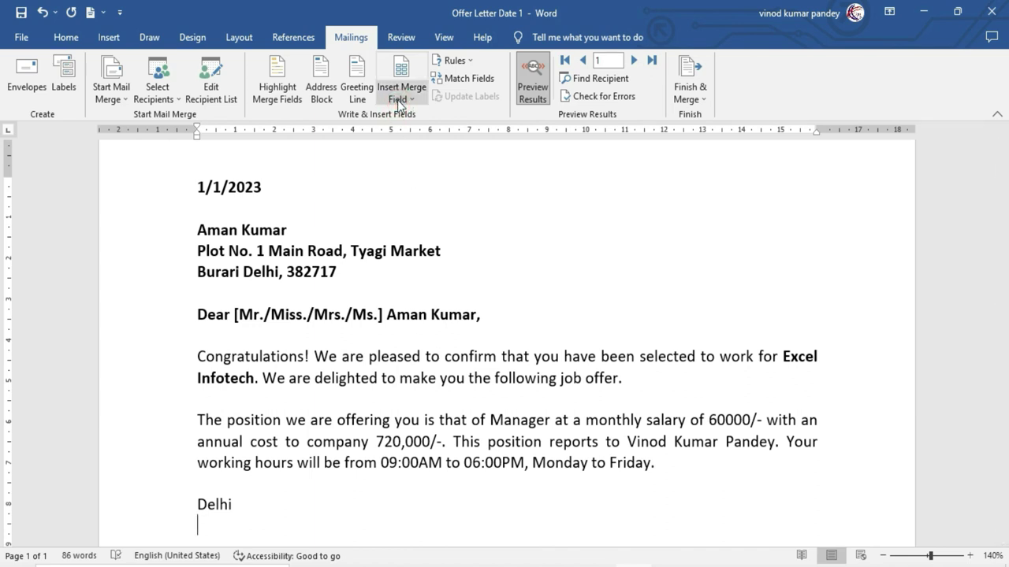
click(400, 99)
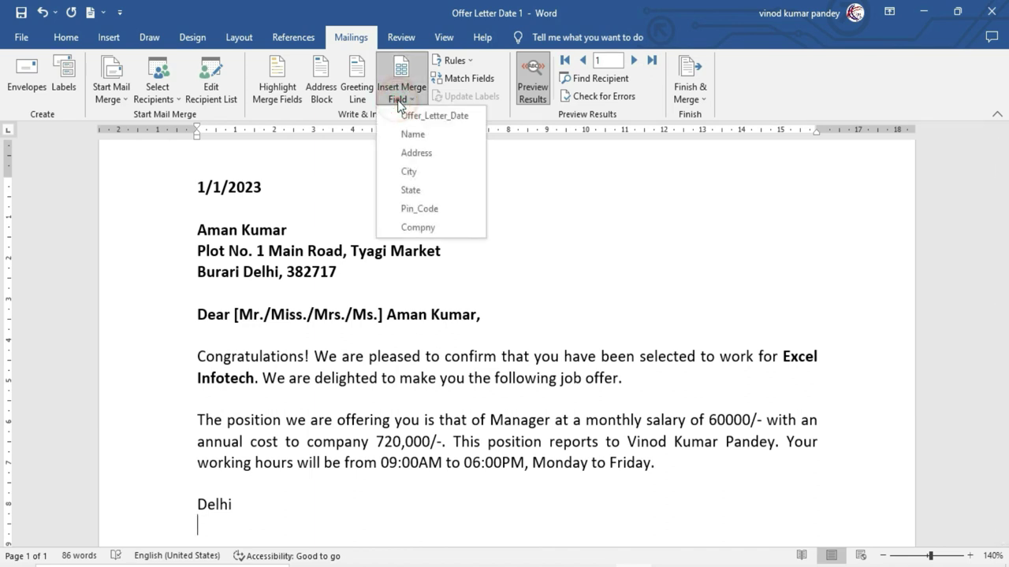
click(430, 210)
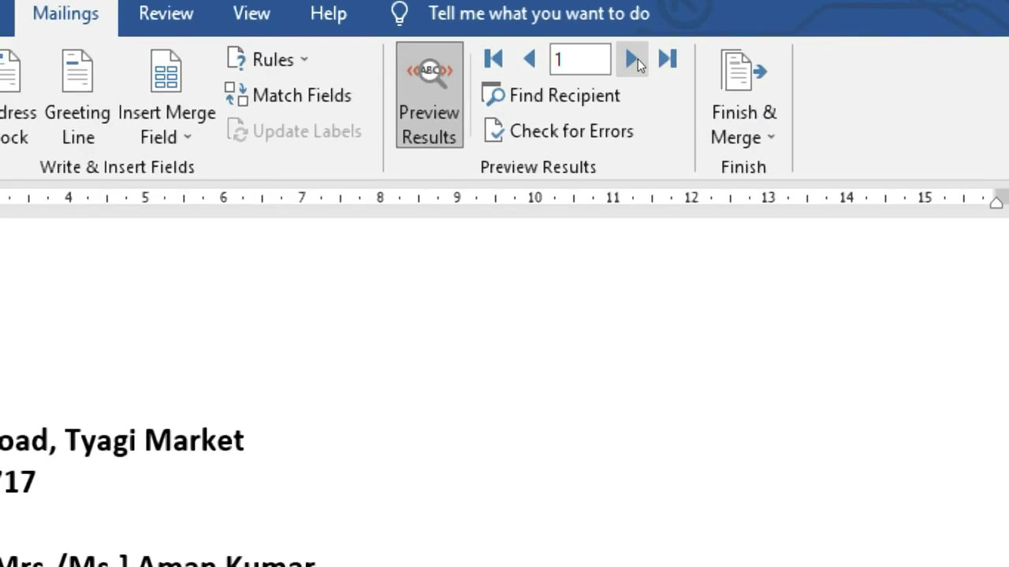
Advance the preview two records to recipient 3 and bring up the Find Entry dialog
click(635, 59)
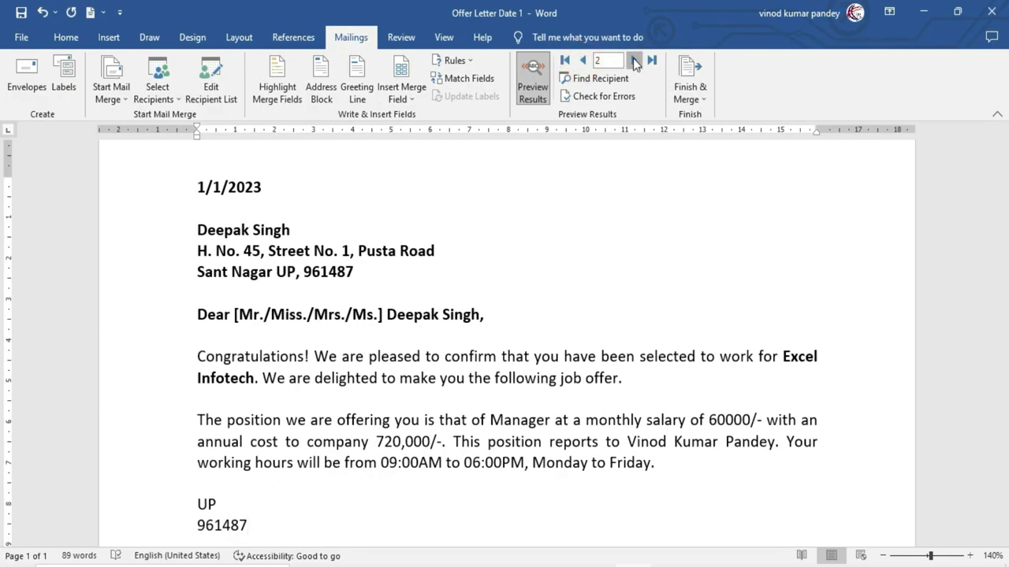
click(635, 61)
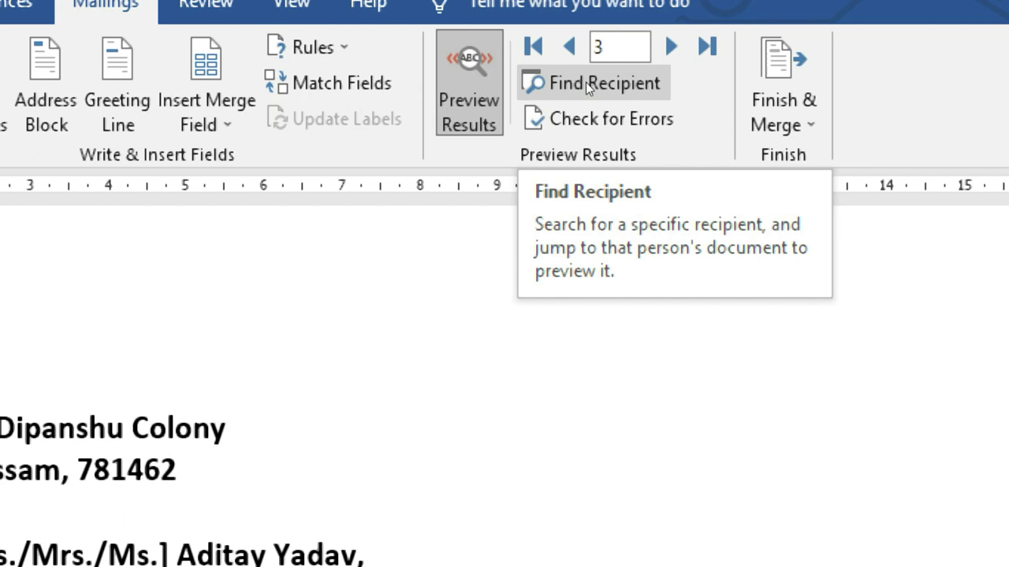
click(585, 82)
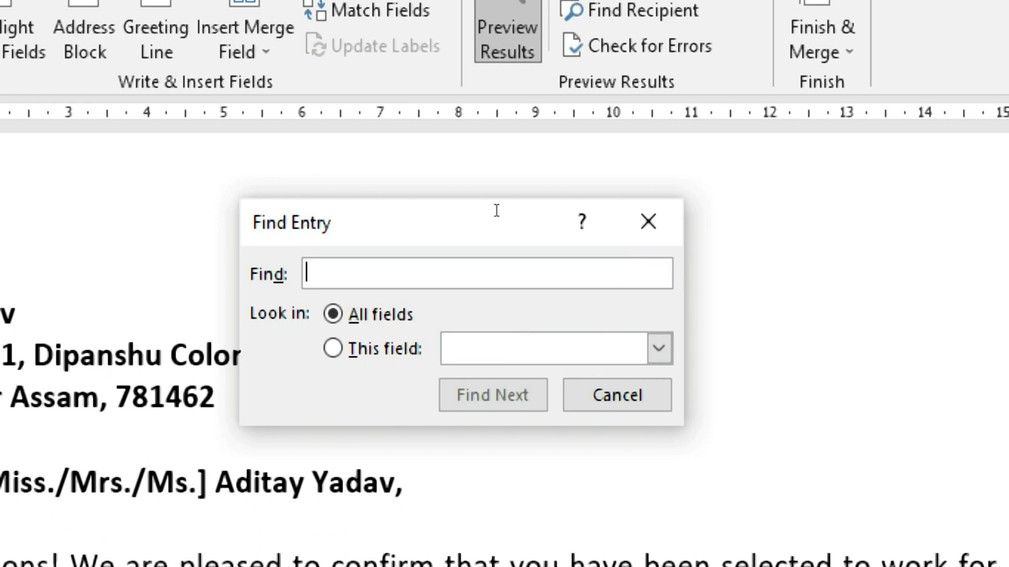
Search Find Entry for the fifth recipient's name to preview their letter, then close it
text(Subodh kant)
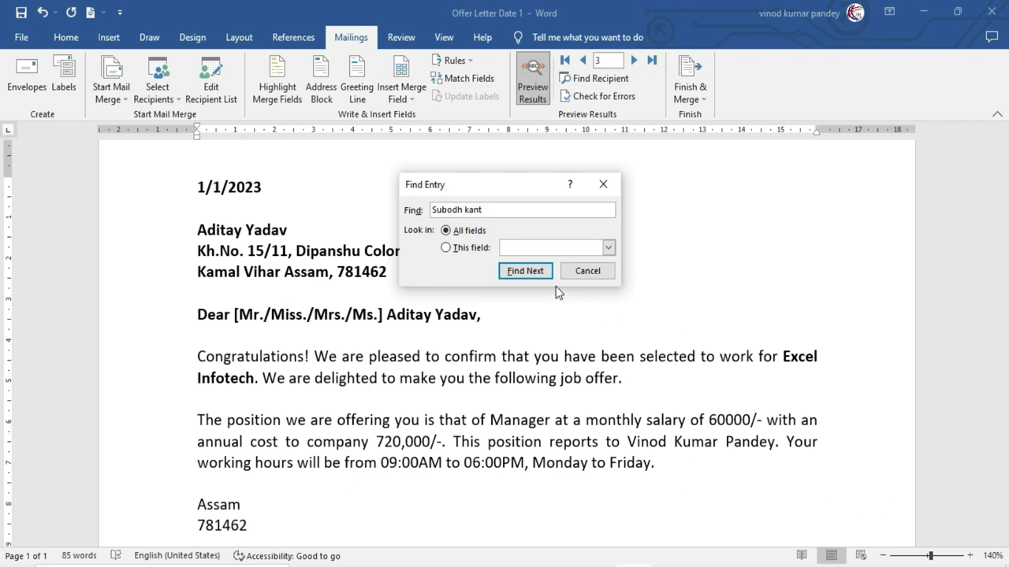
click(525, 271)
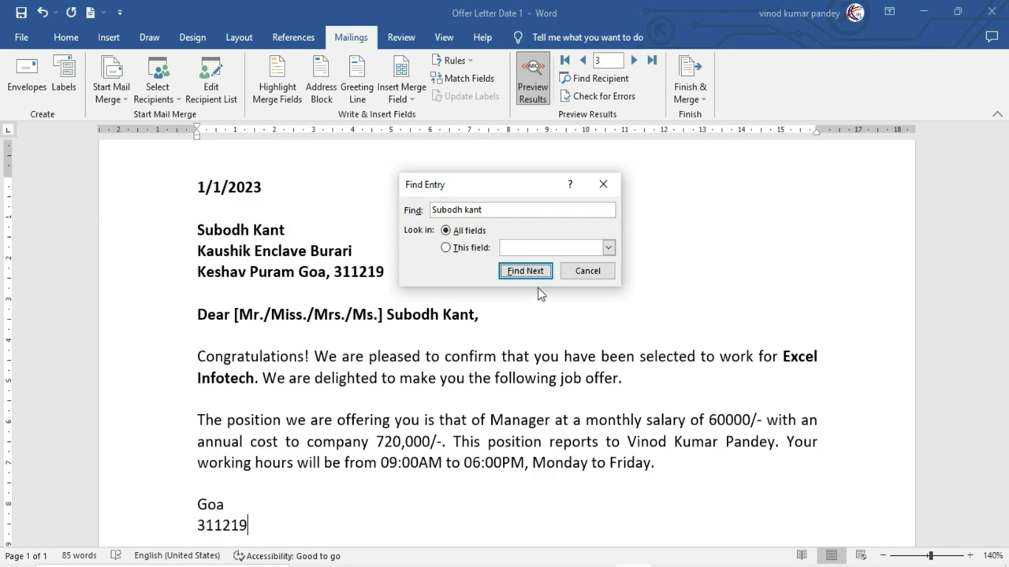
click(580, 273)
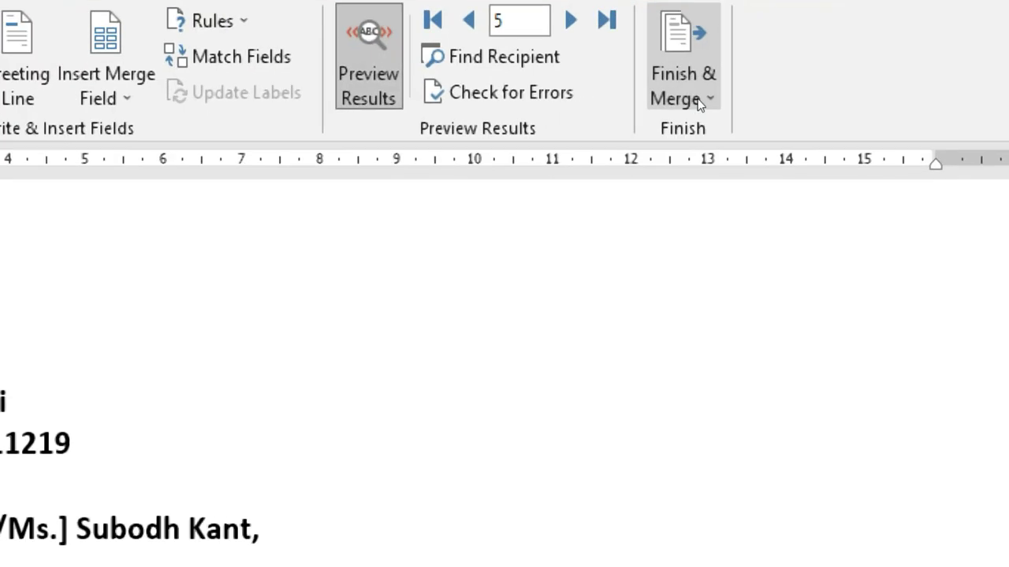
In Edit Individual Documents, try Current record and records 2 to 5, then choose All
click(706, 100)
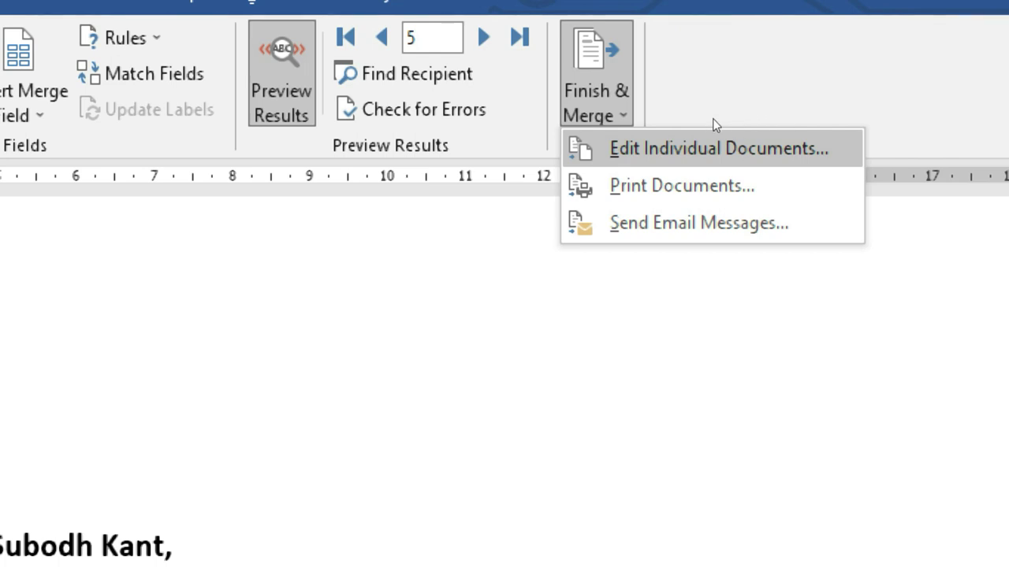
click(780, 122)
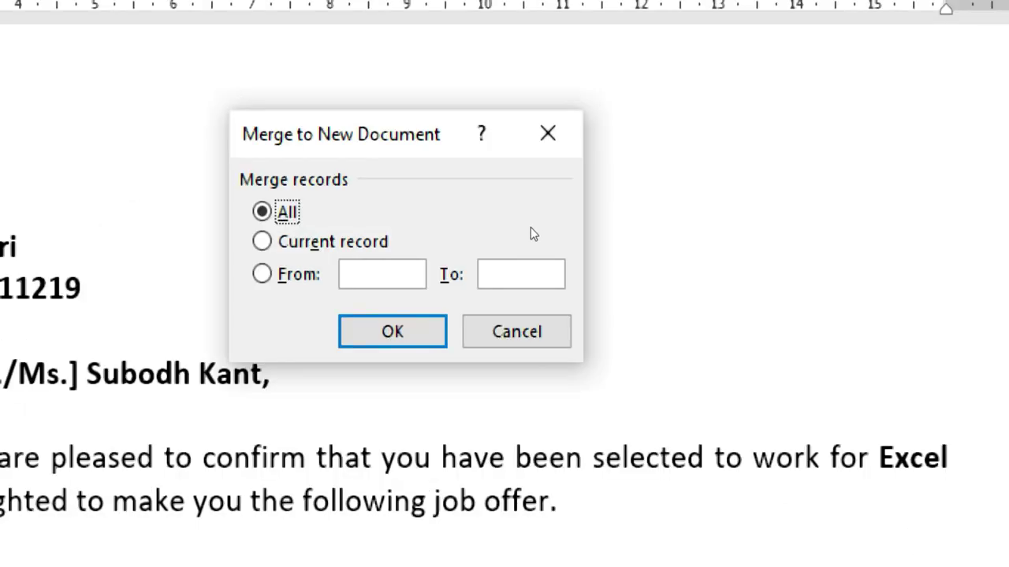
click(469, 240)
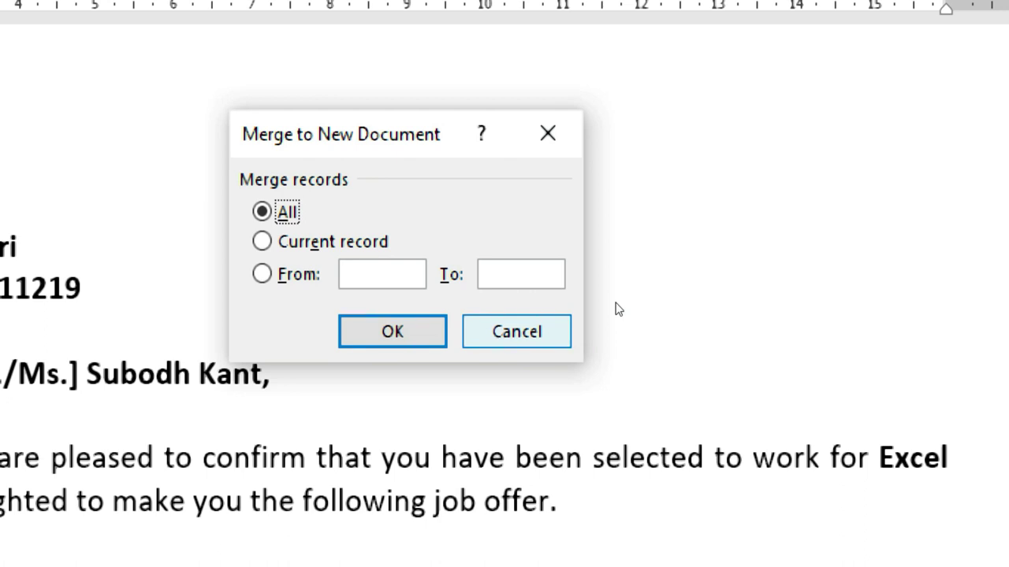
click(473, 249)
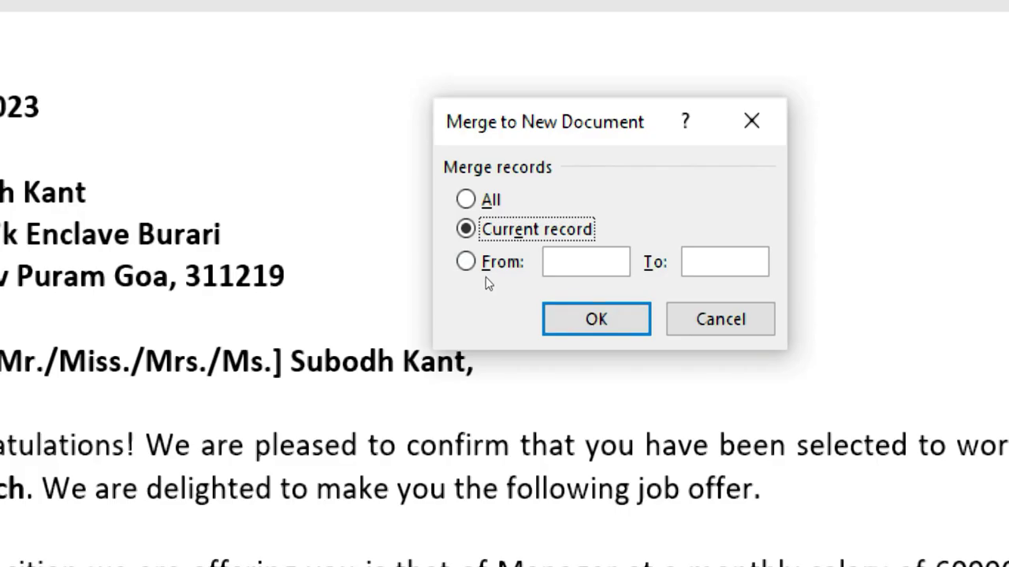
click(479, 266)
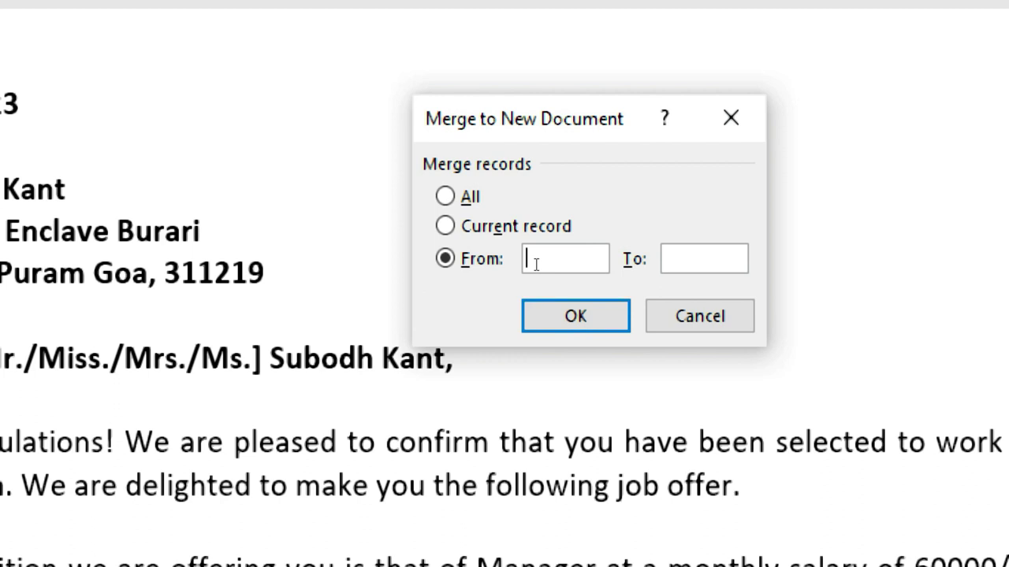
text(2)
key(Tab)
text(5)
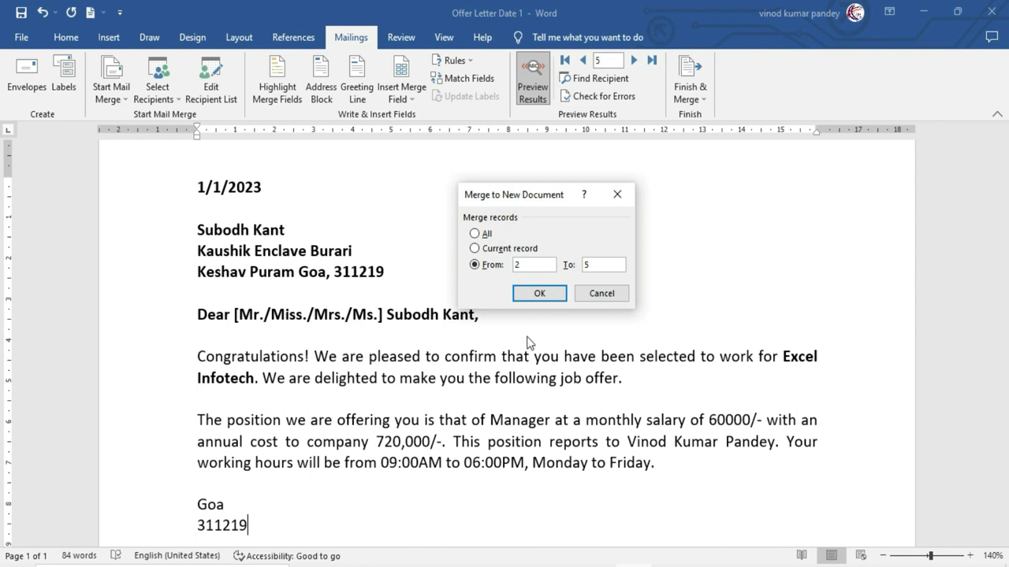
click(474, 234)
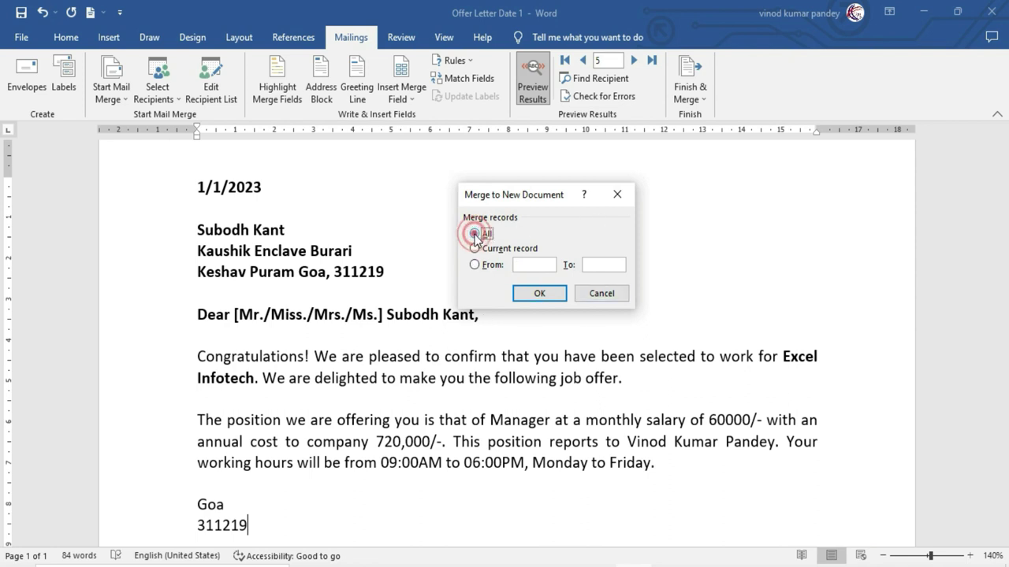
Run the merge into Letters1 and scroll through its ten pages of offer letters
click(540, 293)
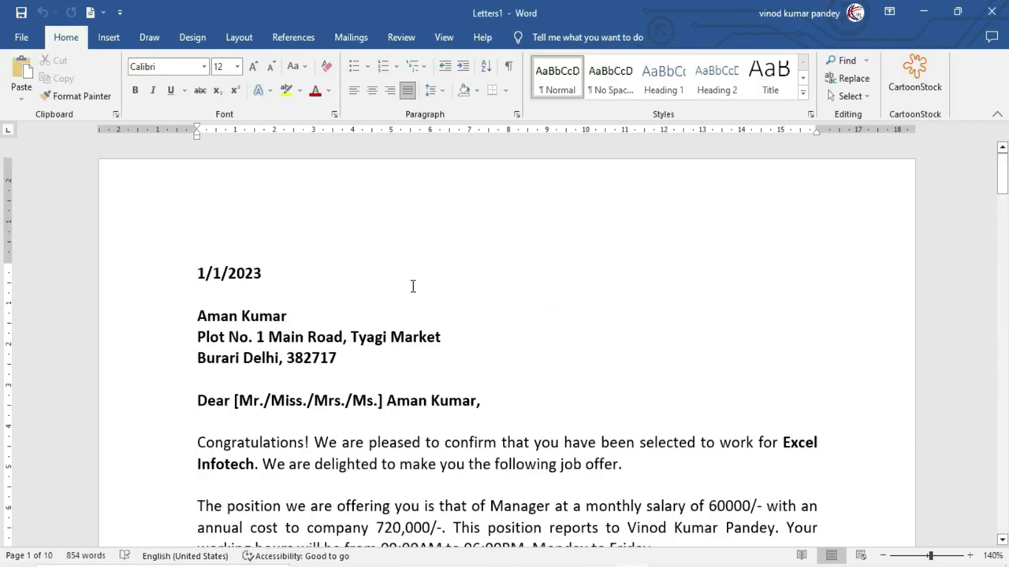
scroll(313, 334, down, 1)
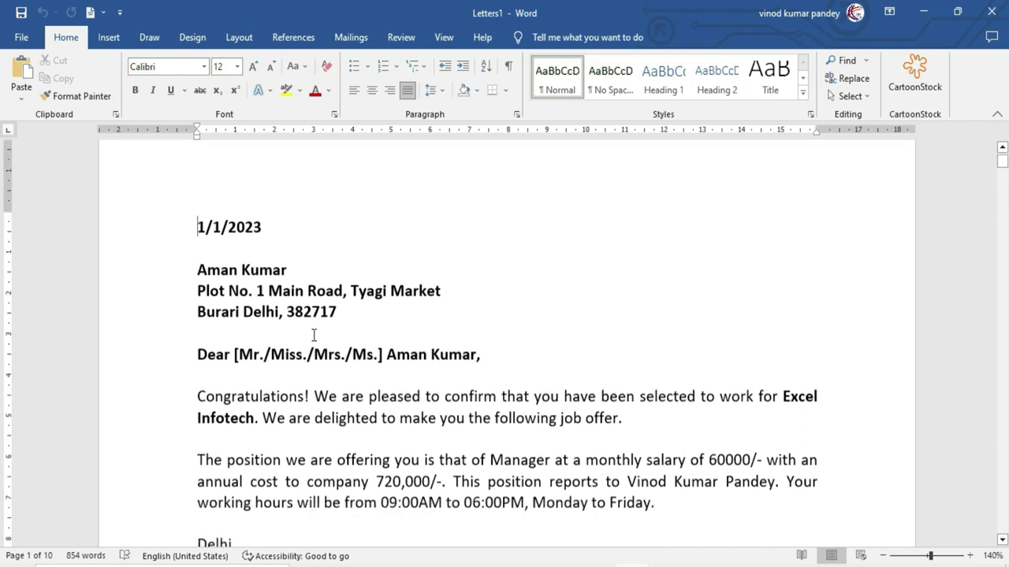
scroll(587, 432, down, 5)
scroll(587, 432, down, 5)
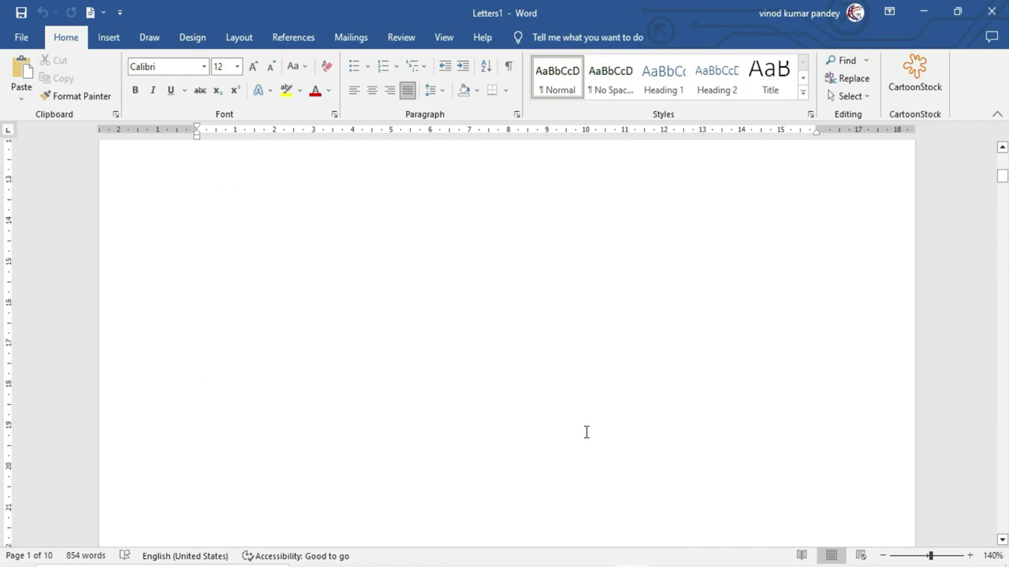
scroll(587, 432, down, 5)
scroll(586, 432, down, 3)
scroll(586, 431, down, 2)
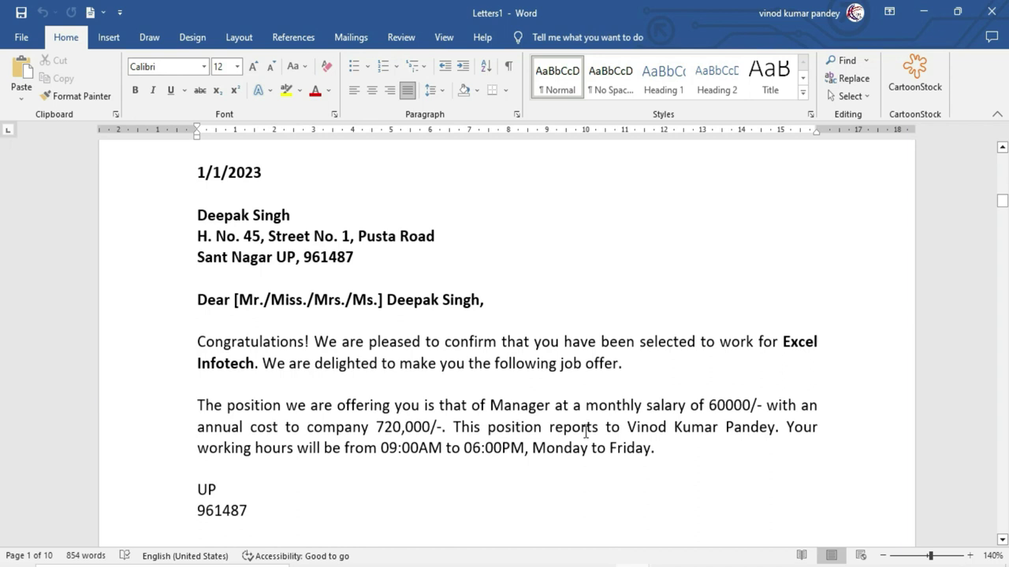
scroll(374, 360, down, 5)
scroll(374, 360, down, 5)
scroll(374, 361, down, 5)
scroll(374, 361, down, 7)
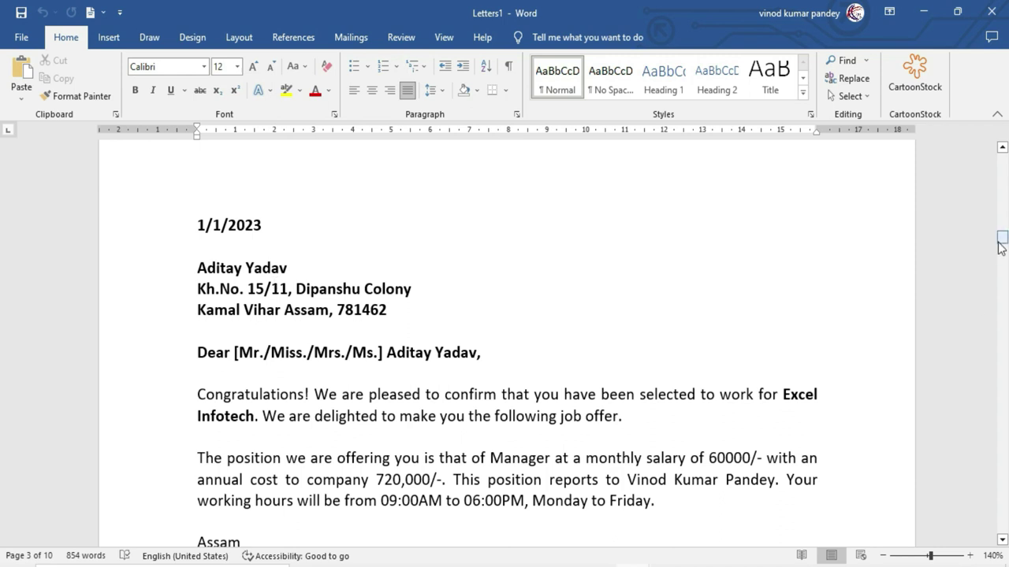
drag(1001, 236, 1002, 376)
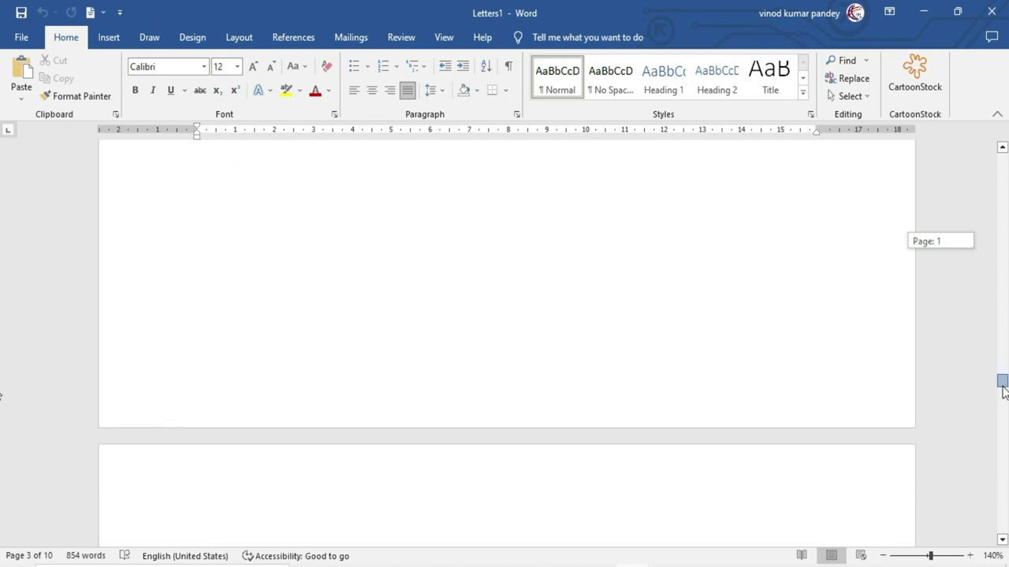
mouse_move(1001, 376)
mouse_down()
mouse_move(1007, 435)
mouse_move(1002, 150)
mouse_up()
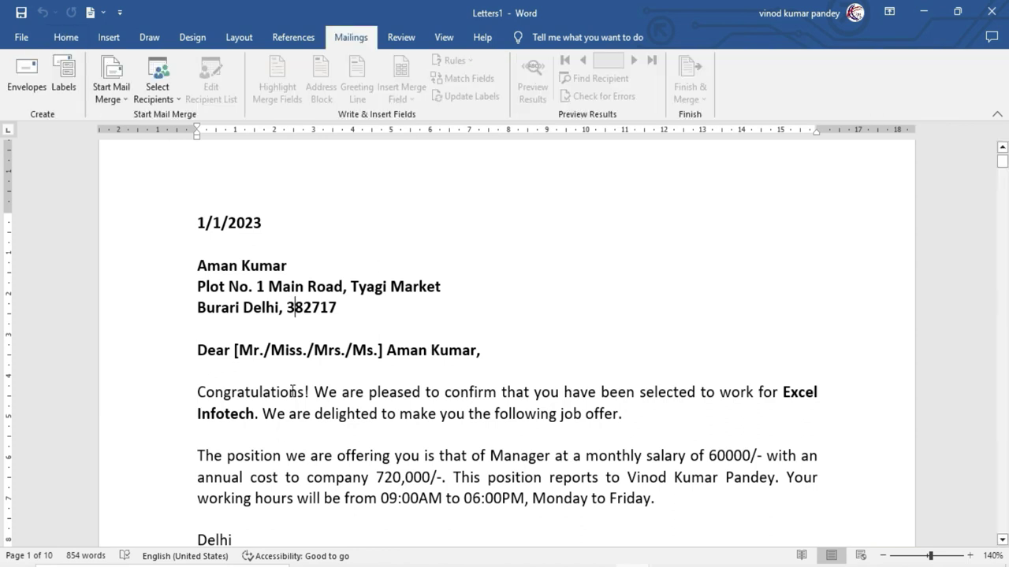
scroll(454, 394, up, 1)
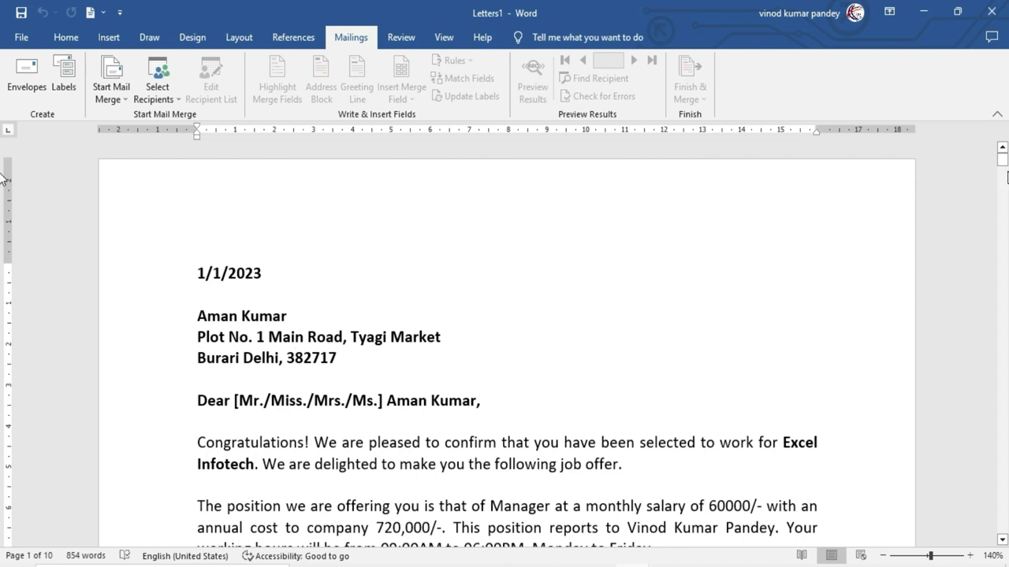
mouse_move(1002, 161)
mouse_down()
mouse_move(997, 191)
mouse_move(999, 162)
mouse_up()
Create a blank document with Ctrl+N and browse the Start Mail Merge types from Envelopes to Directory
key(ctrl+n)
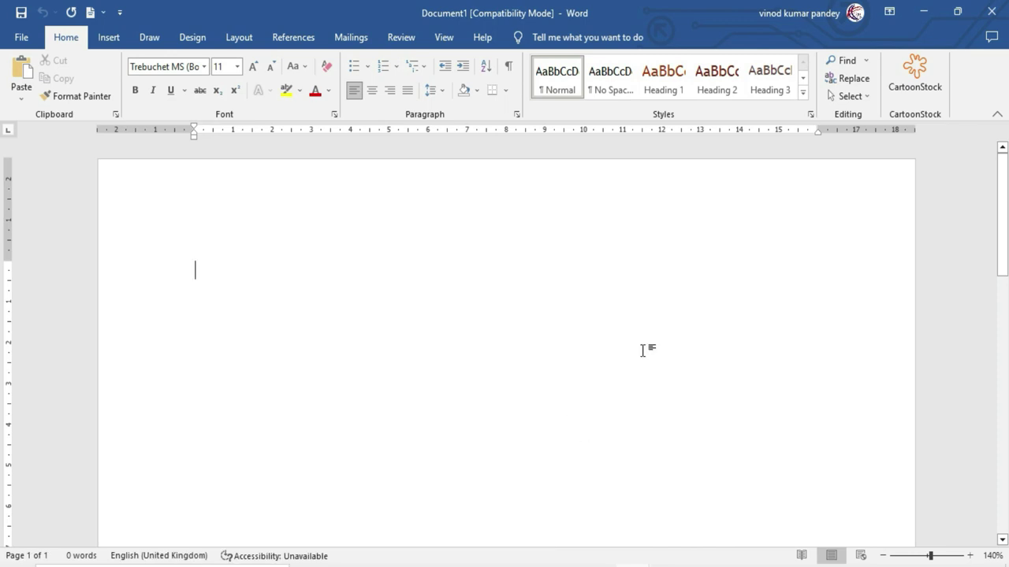
click(365, 40)
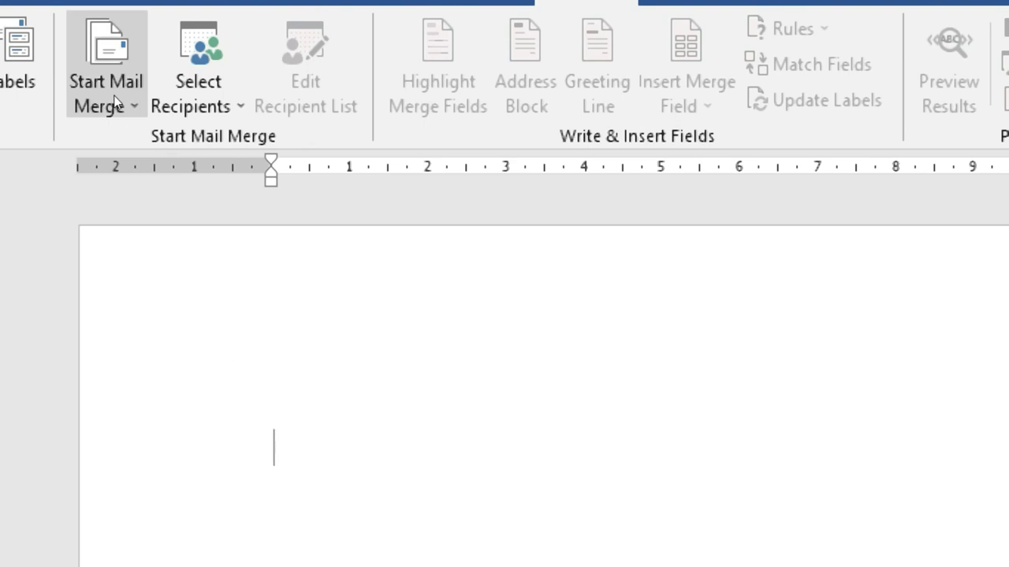
click(116, 96)
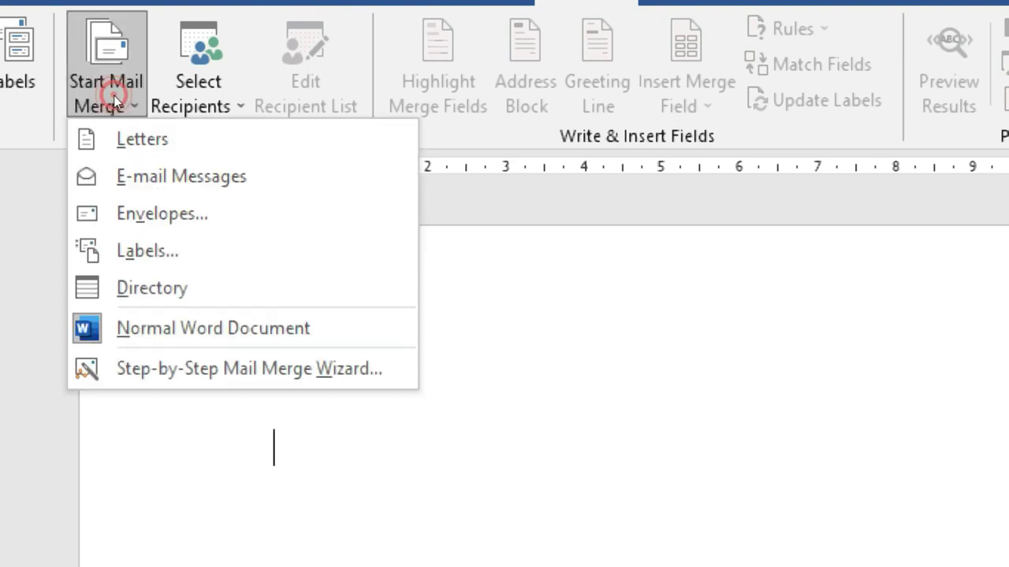
key(Down)
key(Down)
click(126, 101)
click(129, 96)
key(Down)
key(Down)
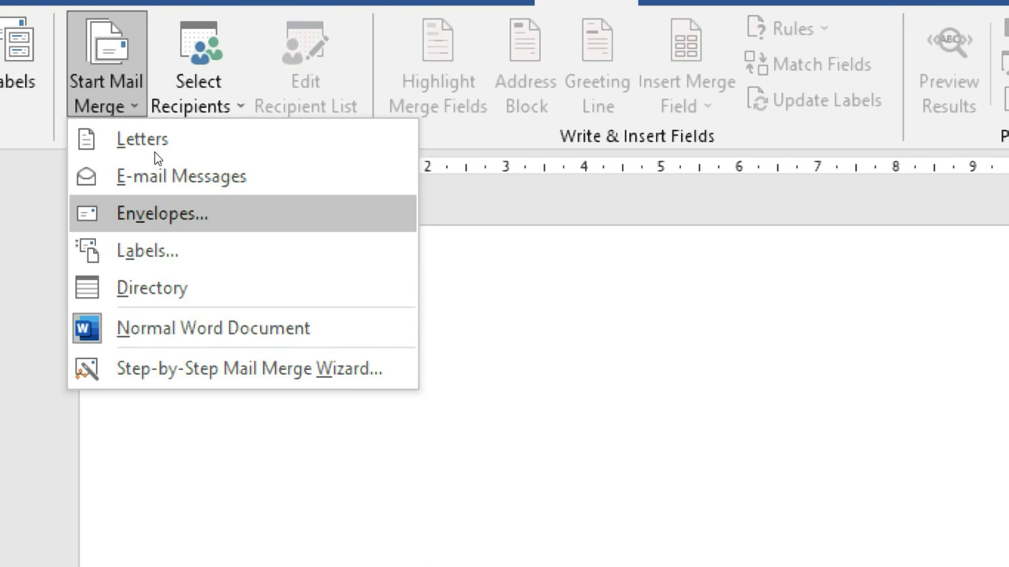
key(Down)
key(Down)
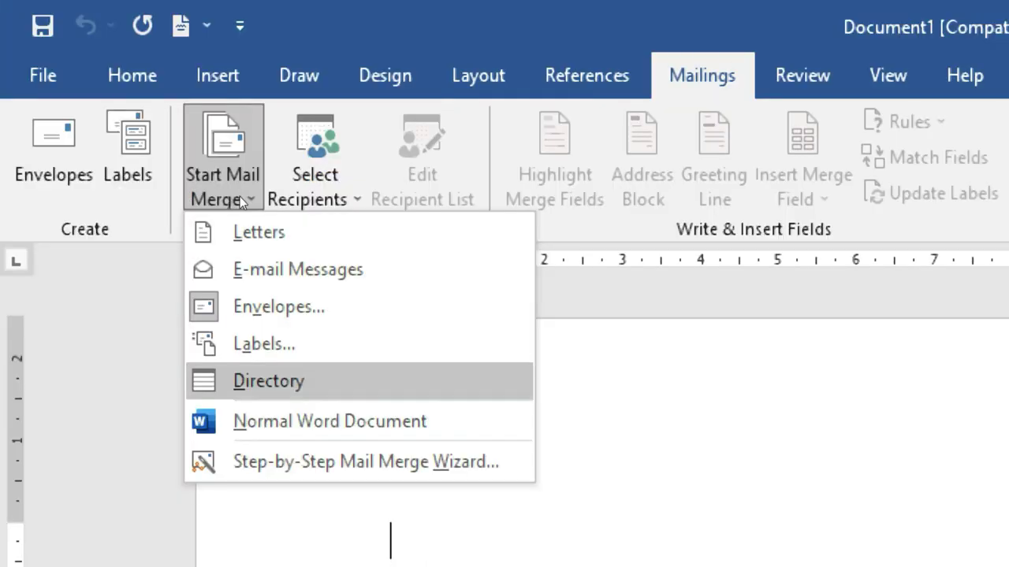
key(Right)
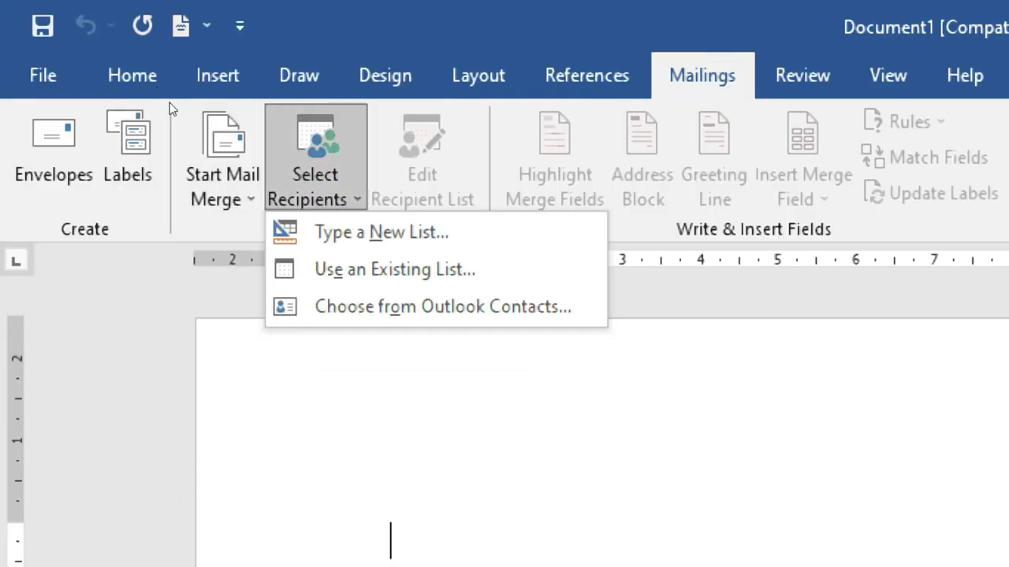
Link the document to the Sheet1$ table of Desktop > Mail Merge > Data as its recipient list
key(Down)
key(Up)
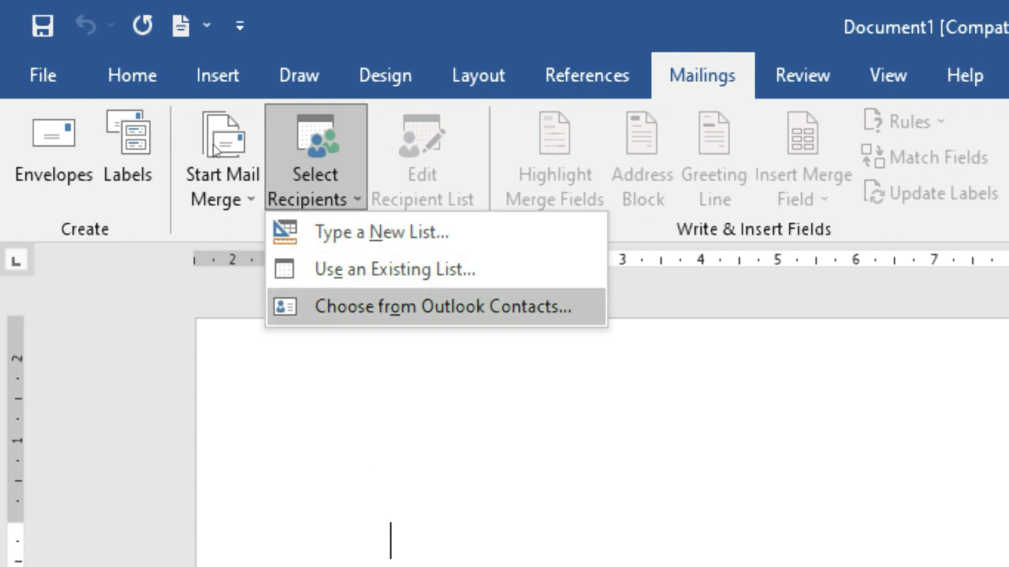
key(Up)
key(Return)
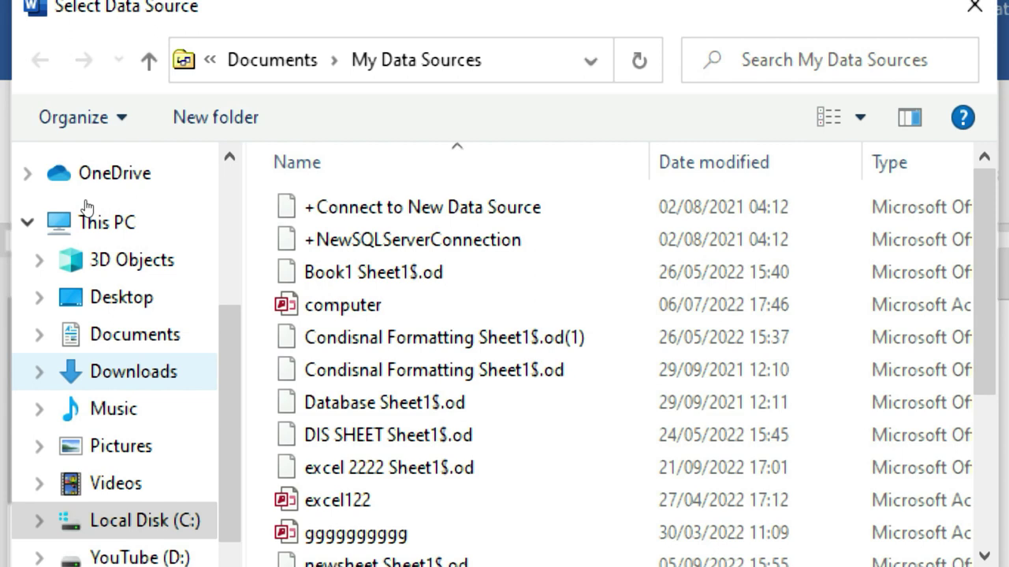
key(Up)
key(Up)
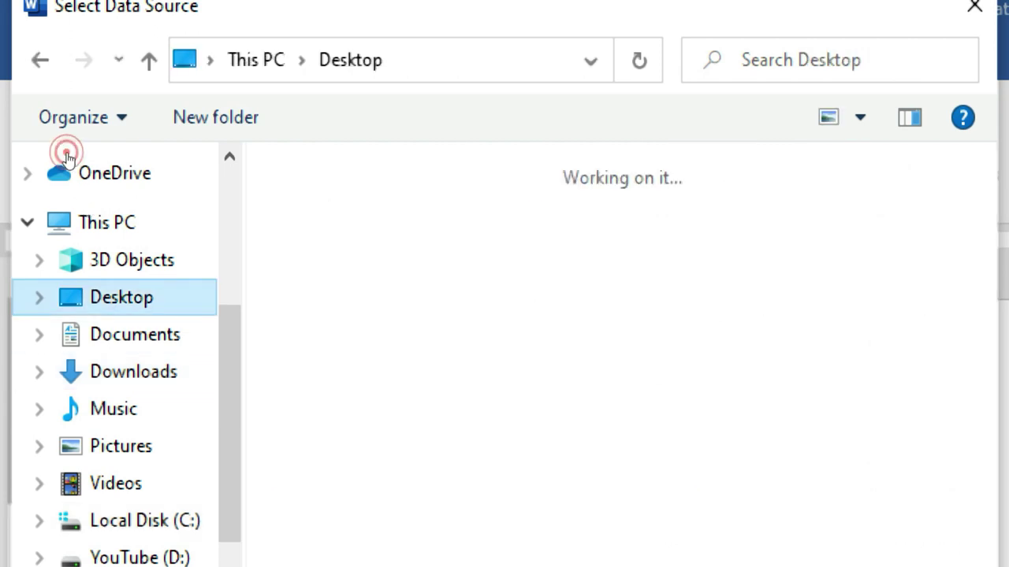
key(Tab)
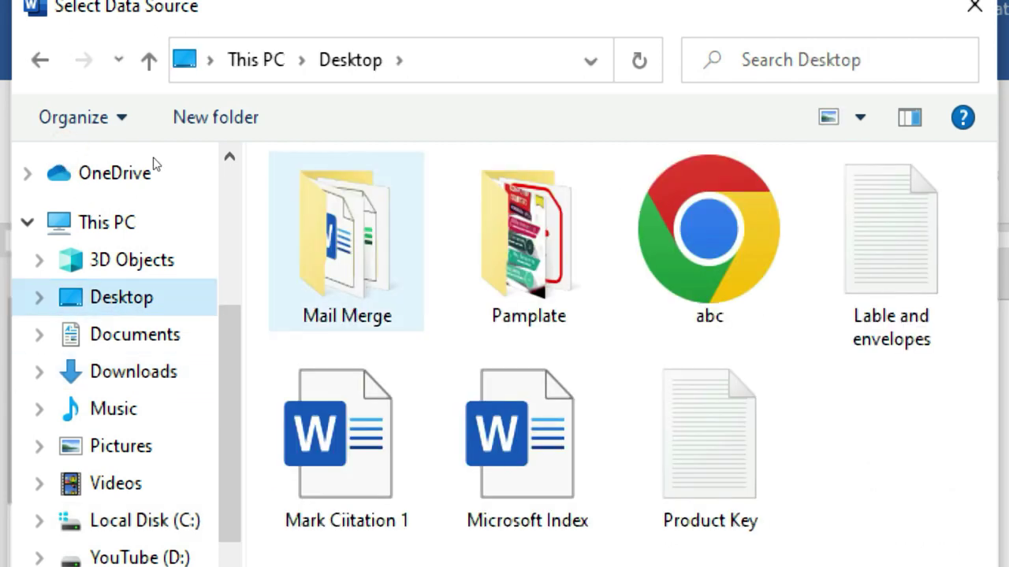
key(Return)
key(Down)
key(Up)
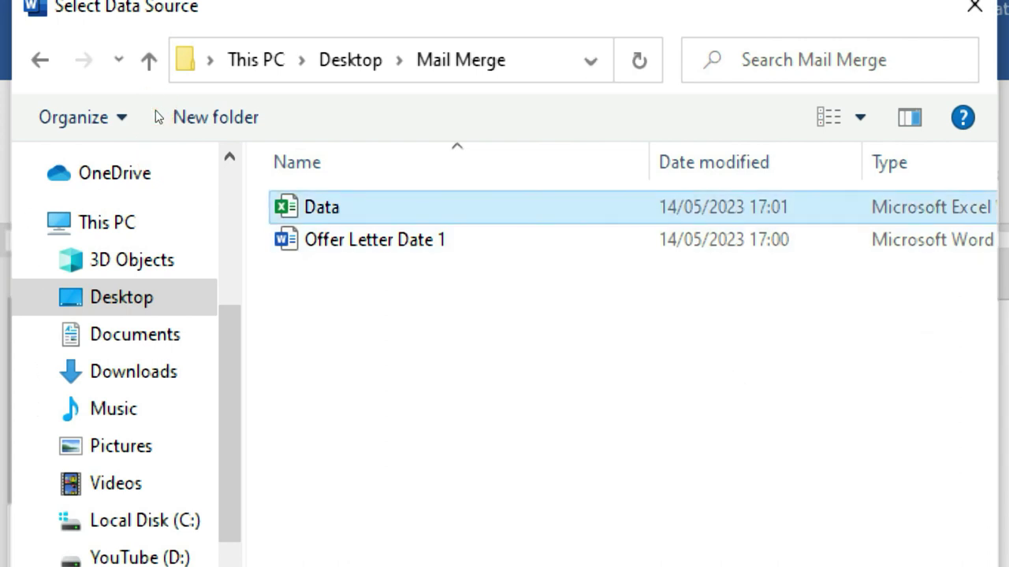
key(Return)
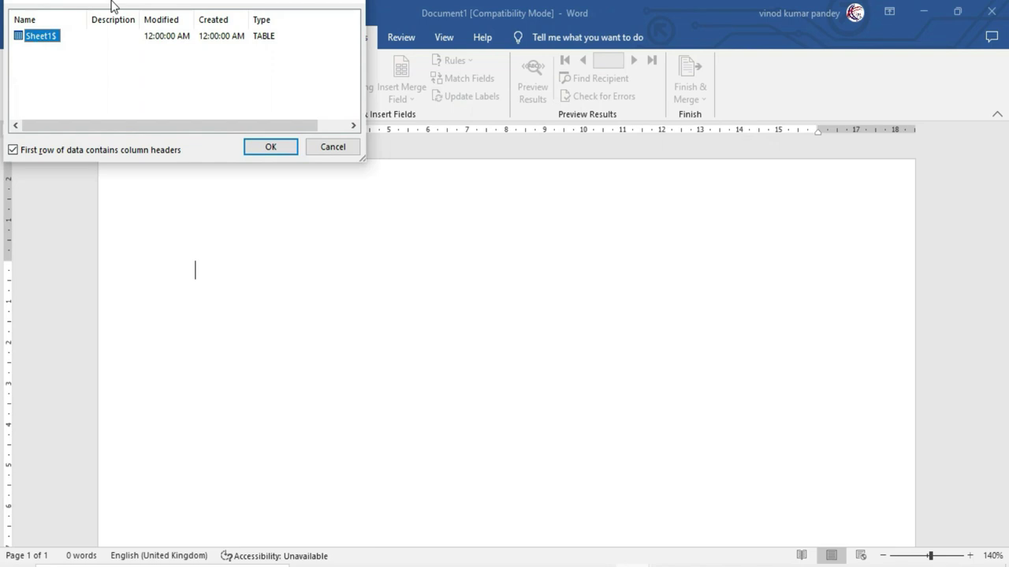
drag(113, 3, 291, 203)
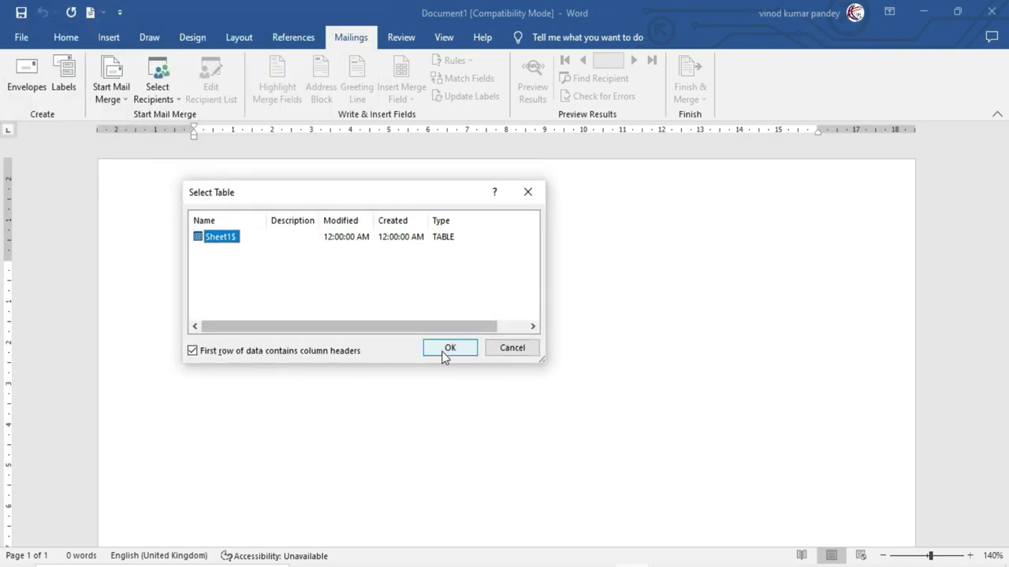
click(444, 351)
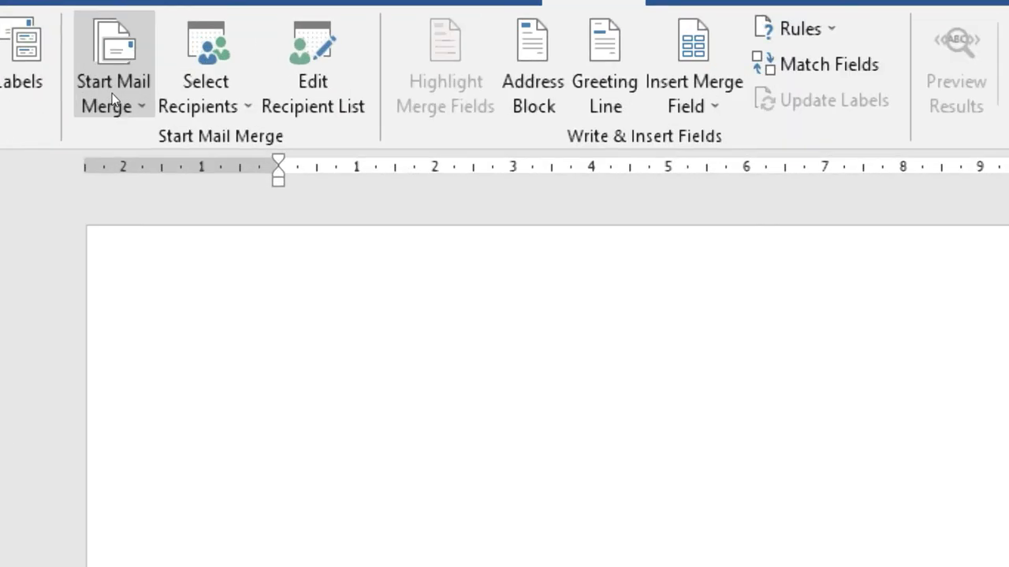
Start an envelope merge and keep the envelope size at Size 10
click(123, 99)
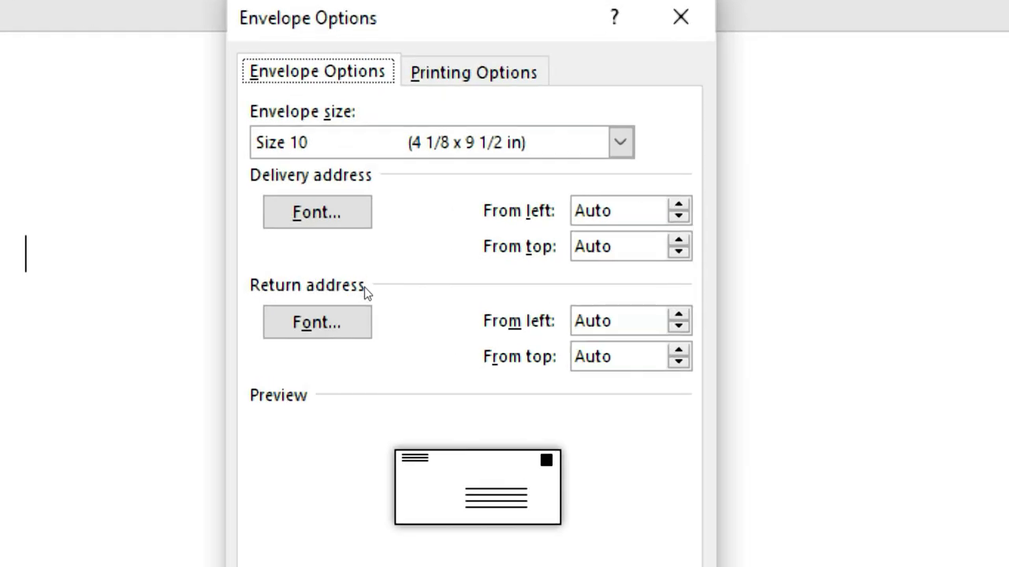
key(Tab)
key(alt+Down)
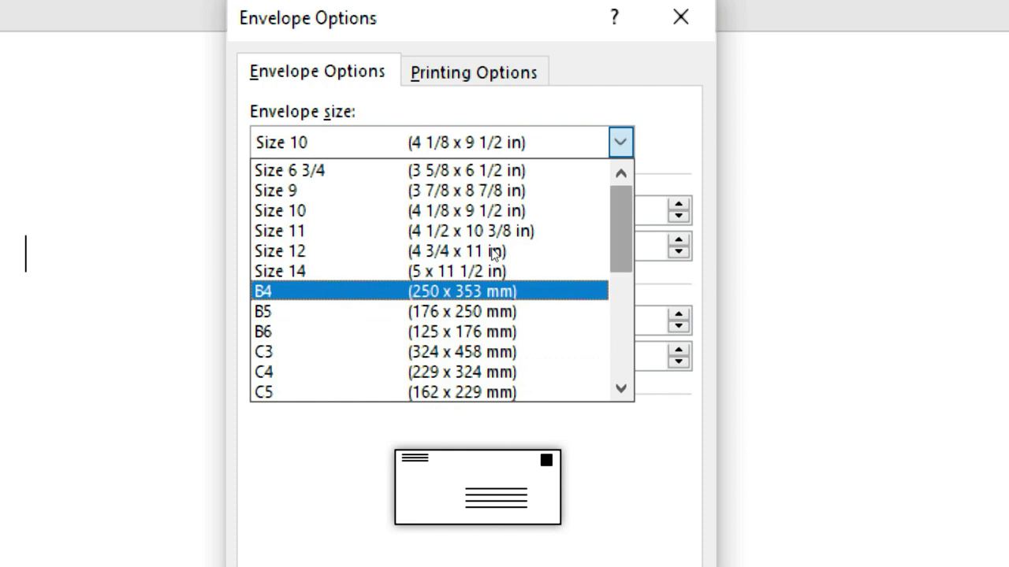
scroll(495, 260, down, 3)
scroll(491, 314, down, 2)
scroll(490, 314, up, 3)
scroll(495, 272, up, 3)
click(368, 248)
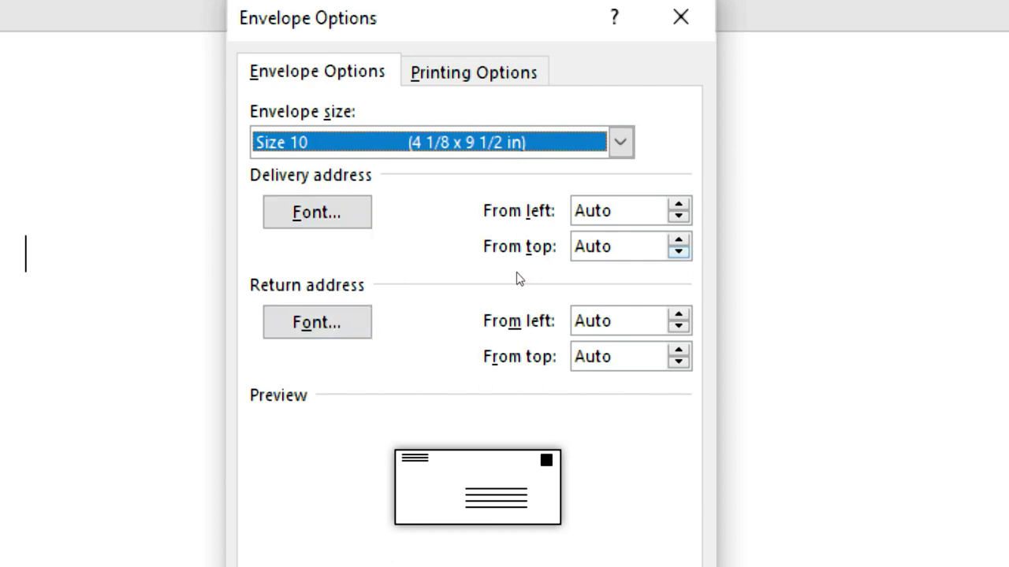
Leave the delivery address font unchanged and apply the envelope settings to the document
click(325, 224)
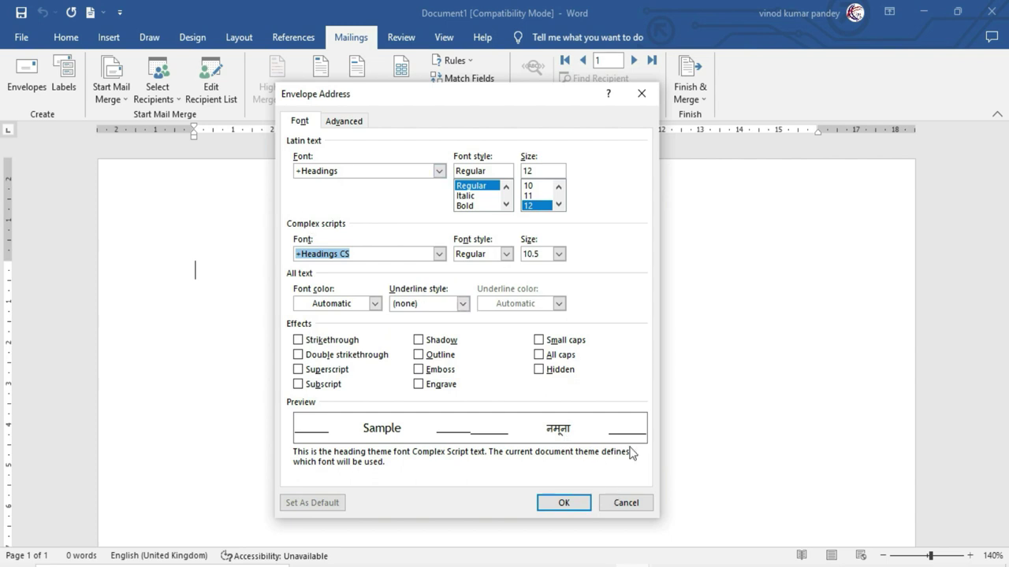
click(622, 503)
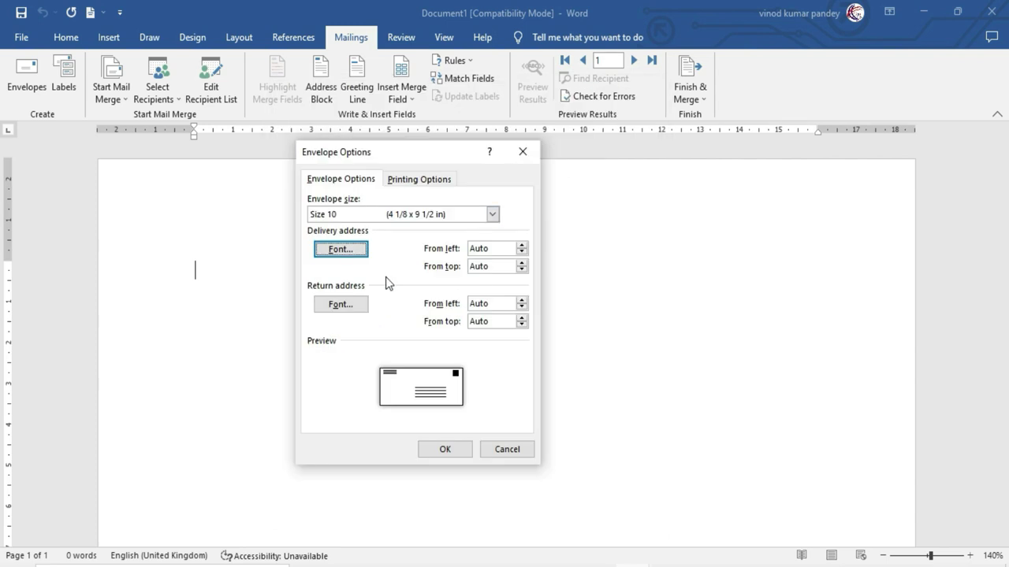
click(445, 451)
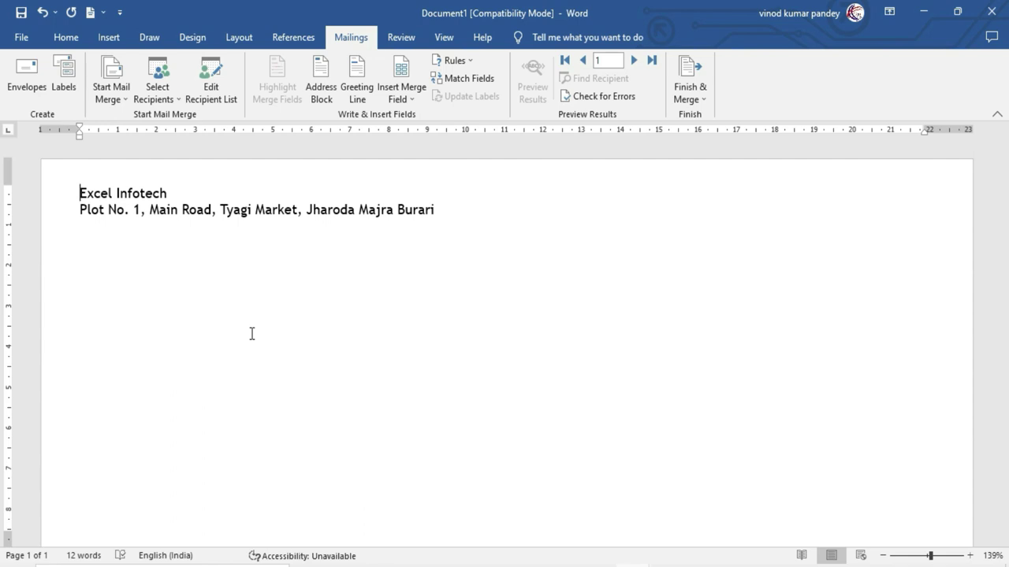
Zoom out to the whole envelope and add a text box in its middle for the recipient address
scroll(252, 333, down, 1)
click(883, 556)
click(882, 556)
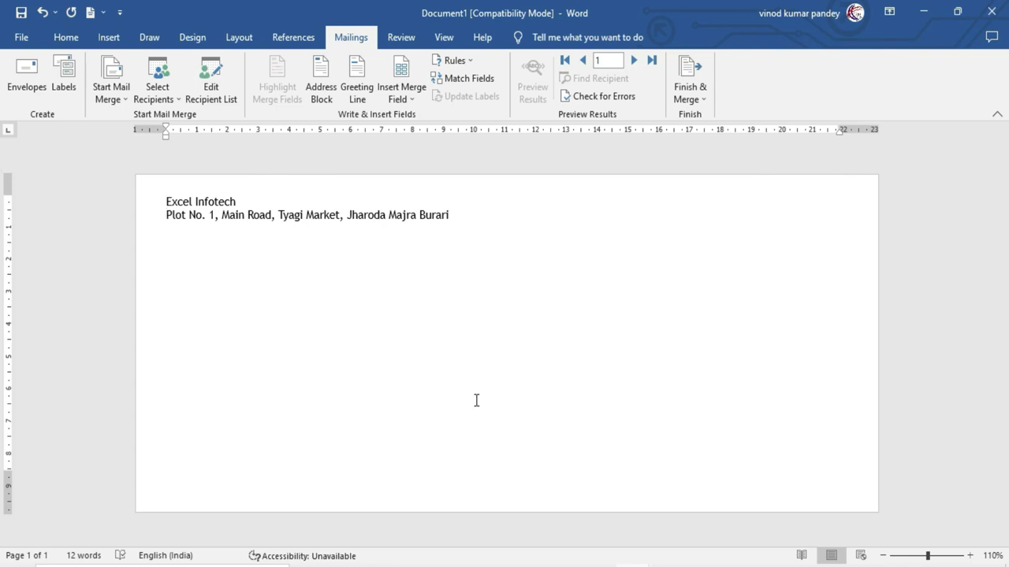
key(ctrl+v)
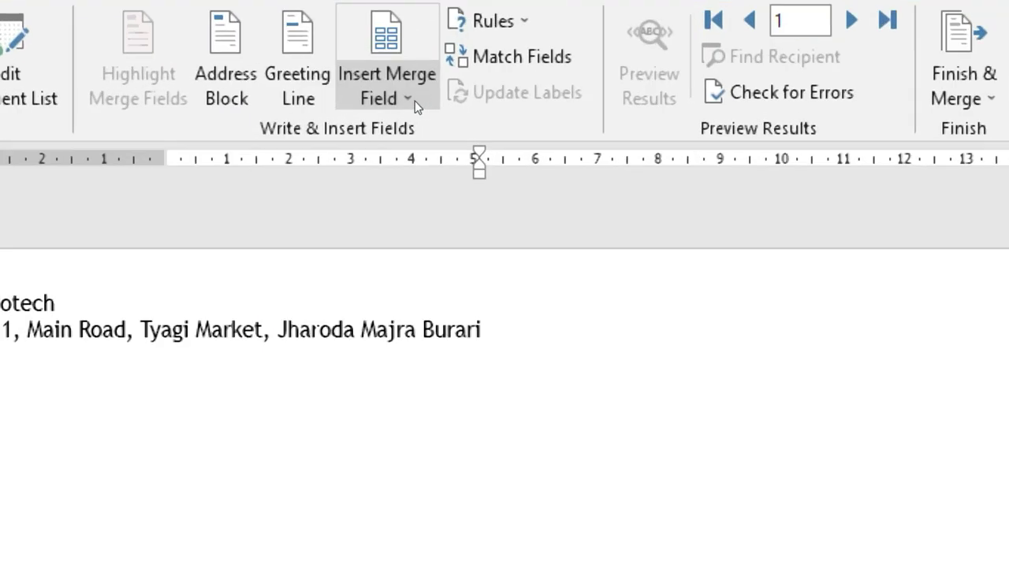
Insert the Address merge field into the text box and preview the results
click(414, 101)
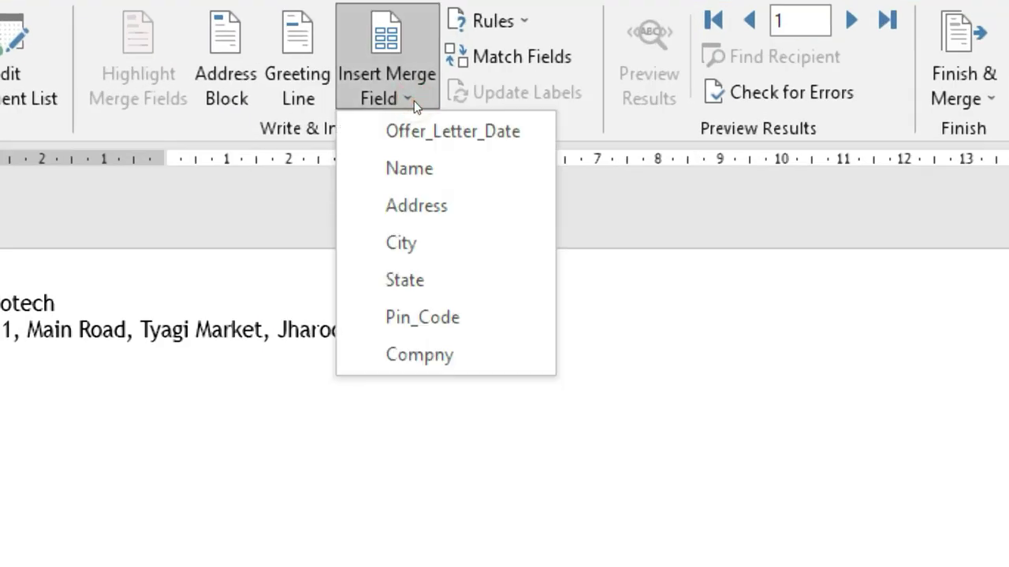
key(Return)
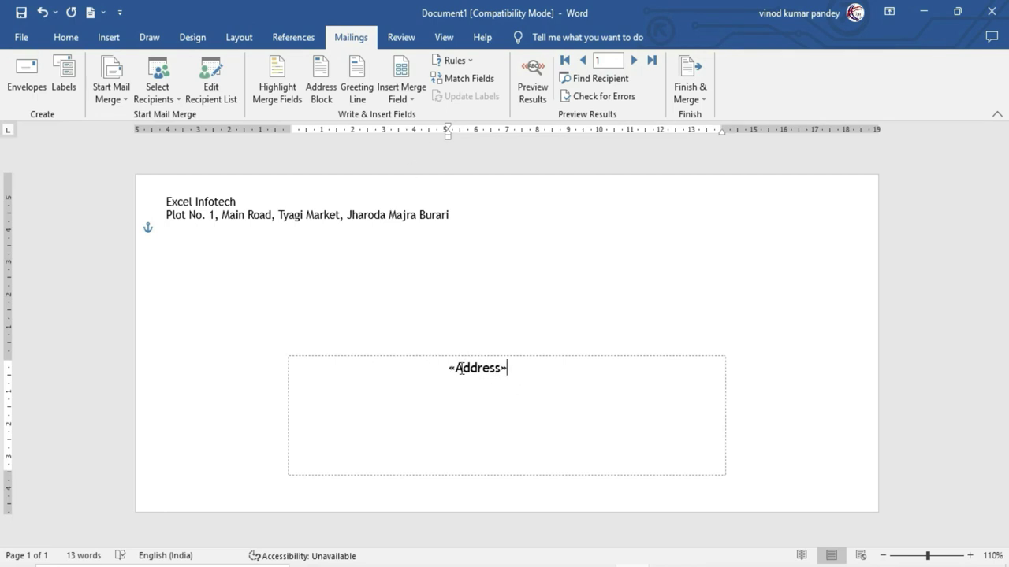
click(537, 84)
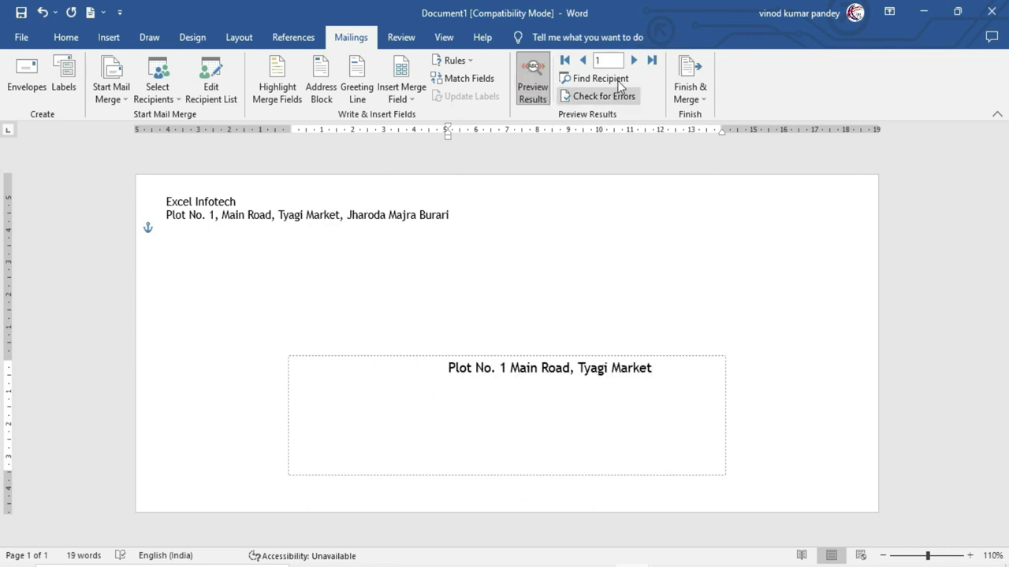
Advance the merge preview to recipient record 4
click(630, 61)
click(631, 61)
click(631, 61)
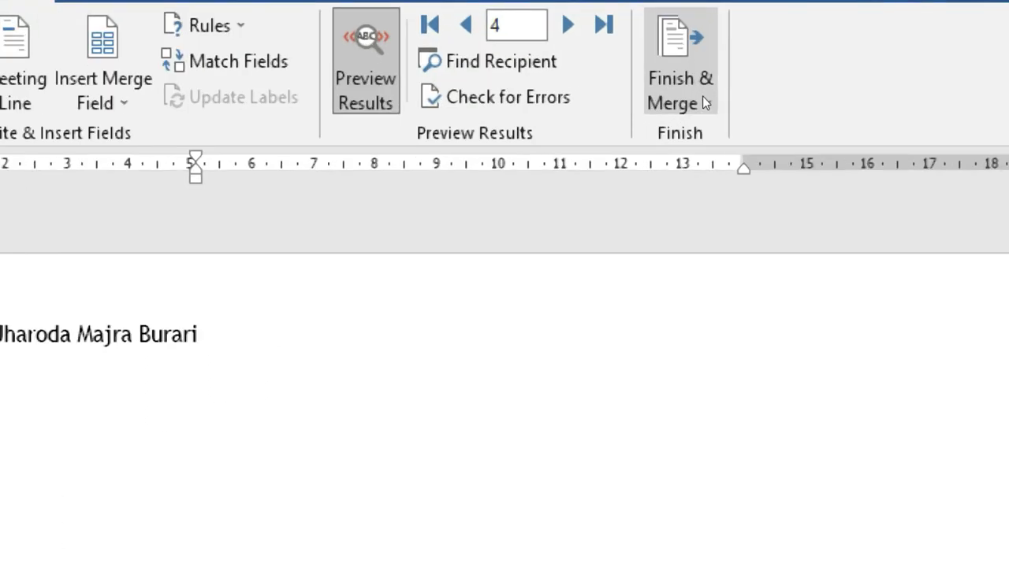
Choose Finish & Merge > Edit Individual Documents with All records selected
click(704, 104)
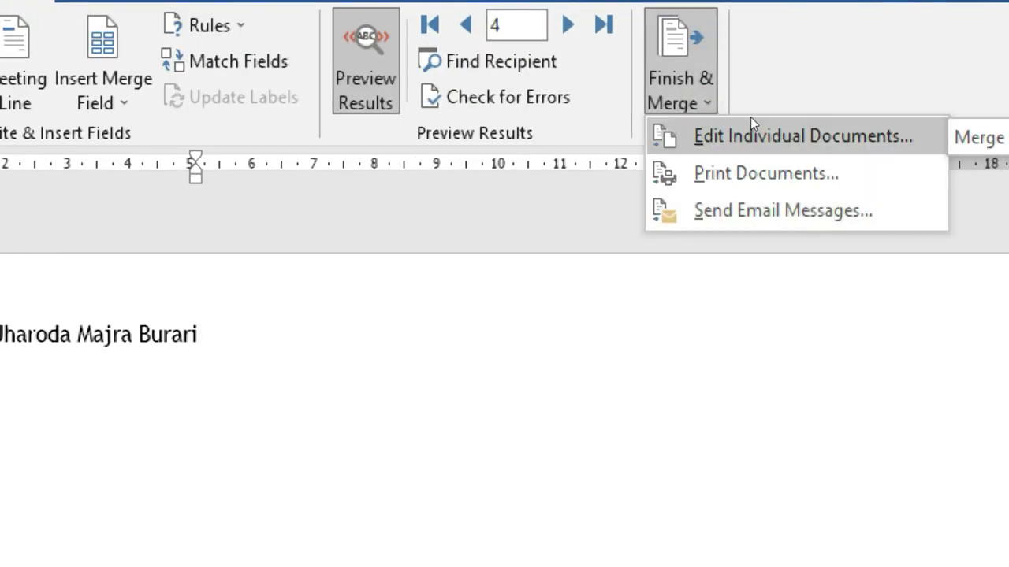
key(Down)
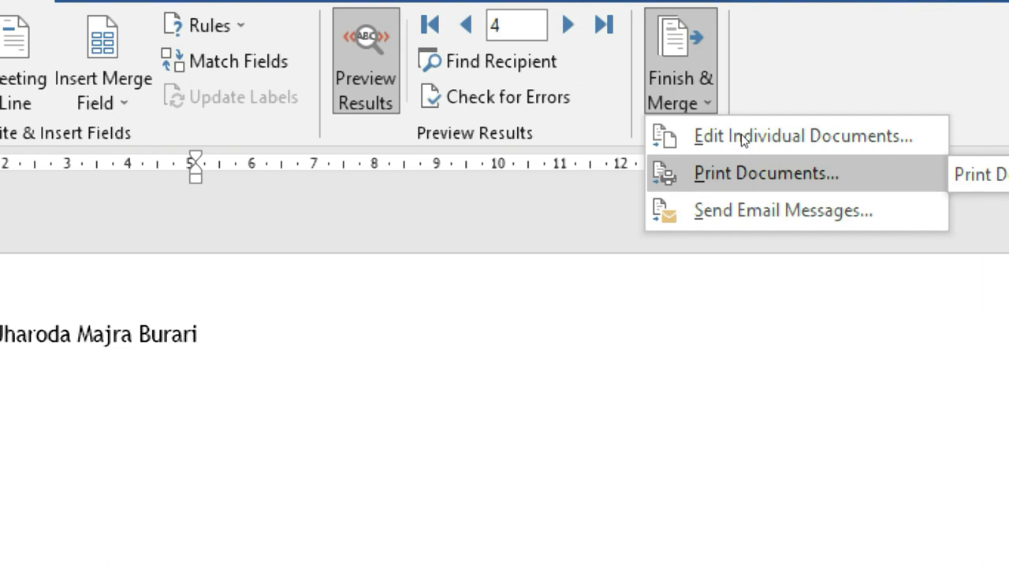
key(Down)
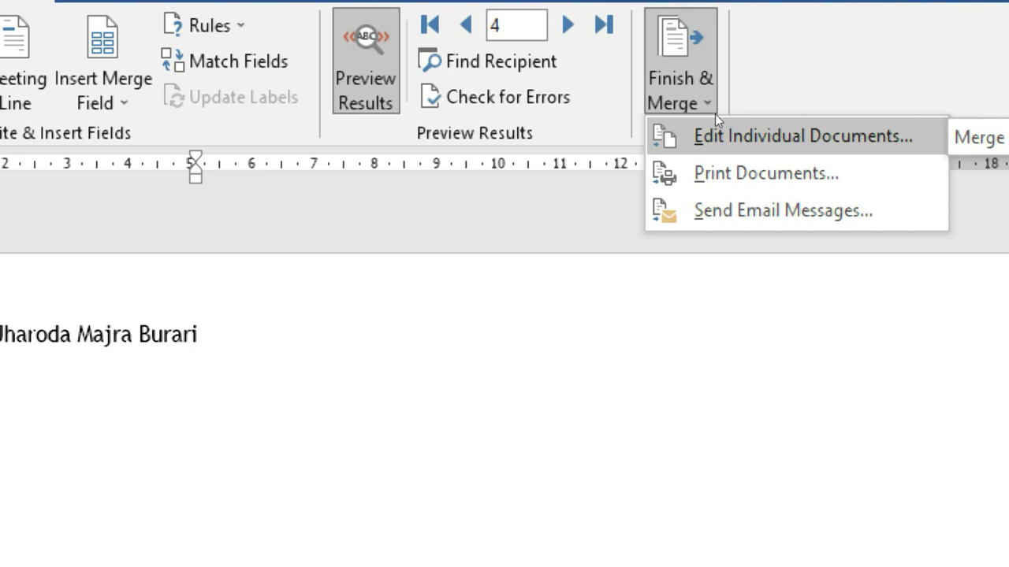
key(Return)
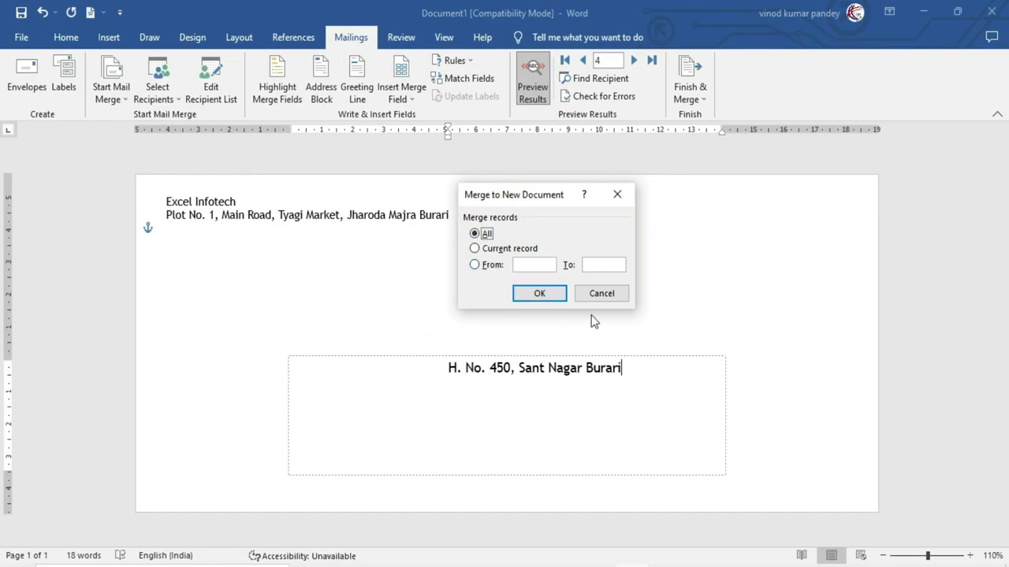
click(540, 294)
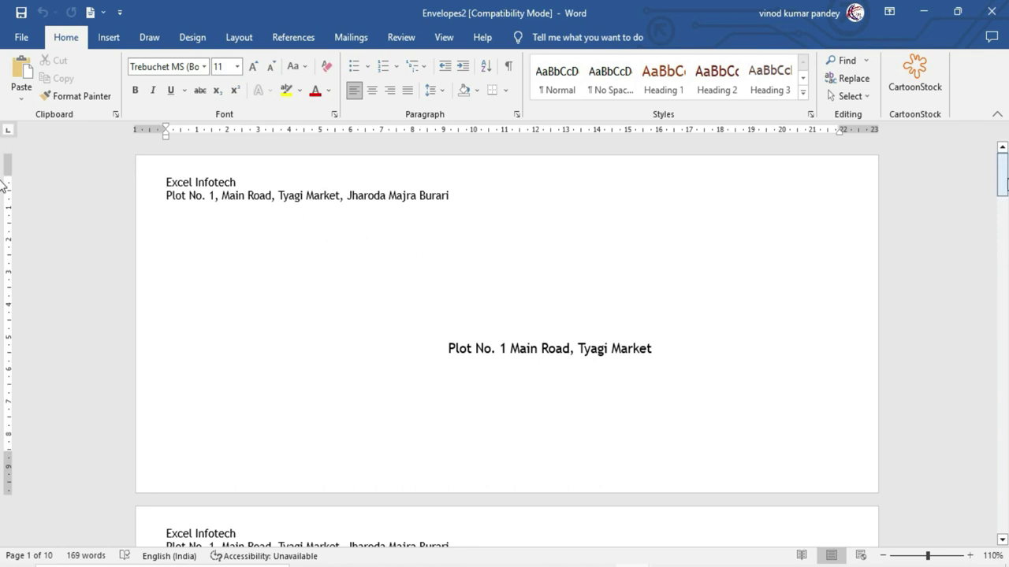
Scroll through the ten merged envelopes in Envelopes2
mouse_move(1004, 183)
mouse_down()
mouse_move(1003, 432)
mouse_move(993, 457)
mouse_move(1002, 178)
mouse_up()
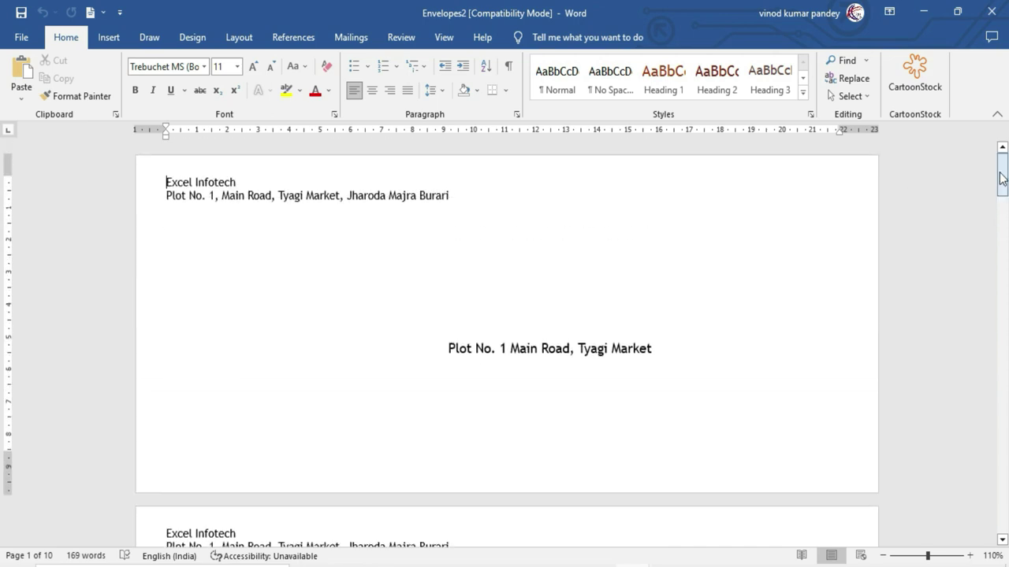